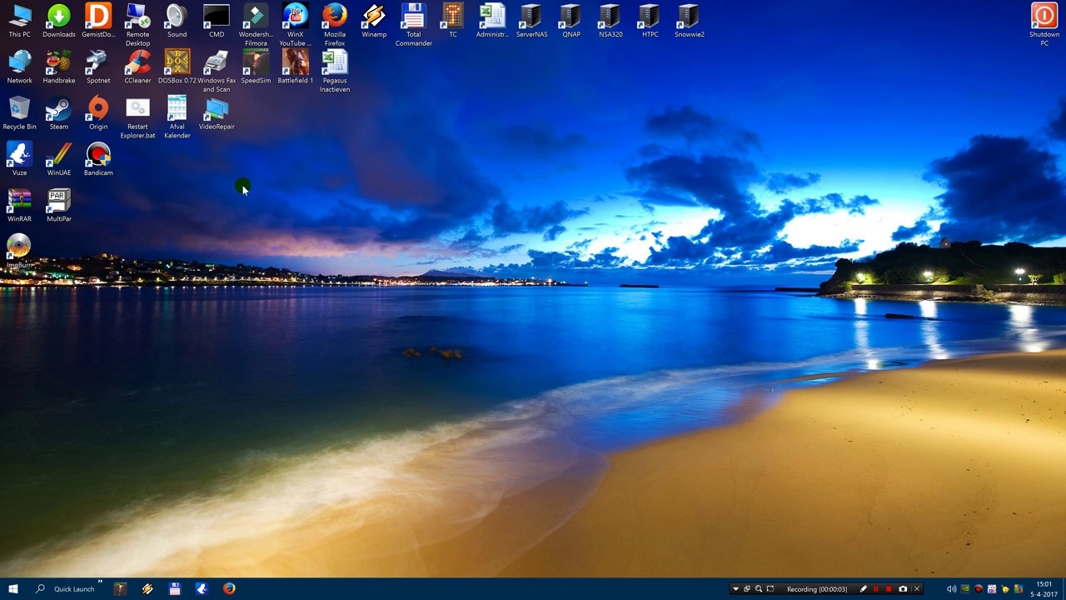
Step: Launch HandBrake from the desktop shortcut and move its window toward the screen centre
double_click(72, 75)
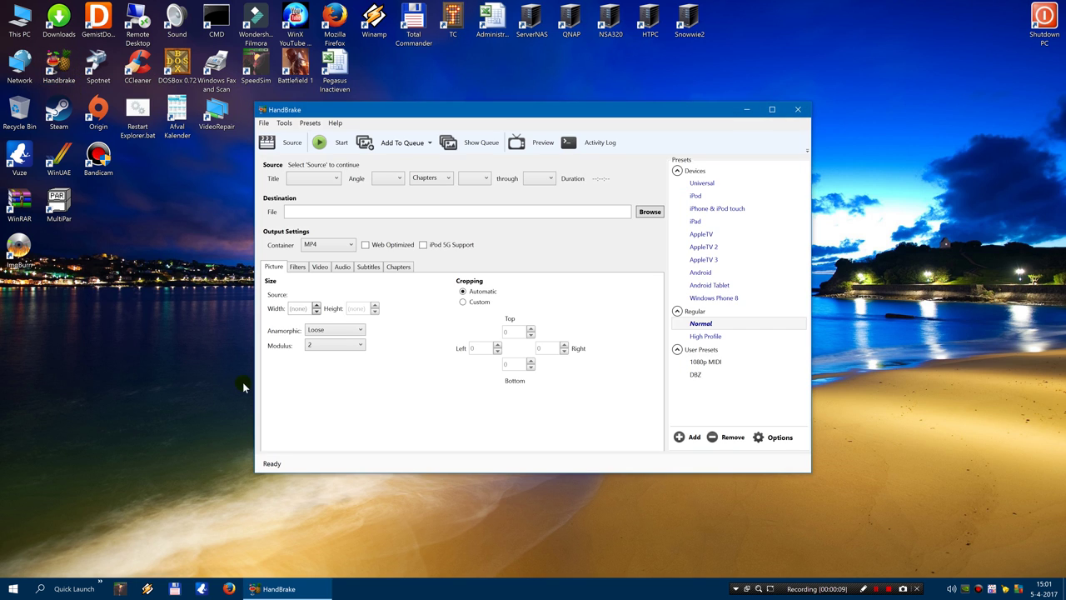
drag(538, 108, 471, 156)
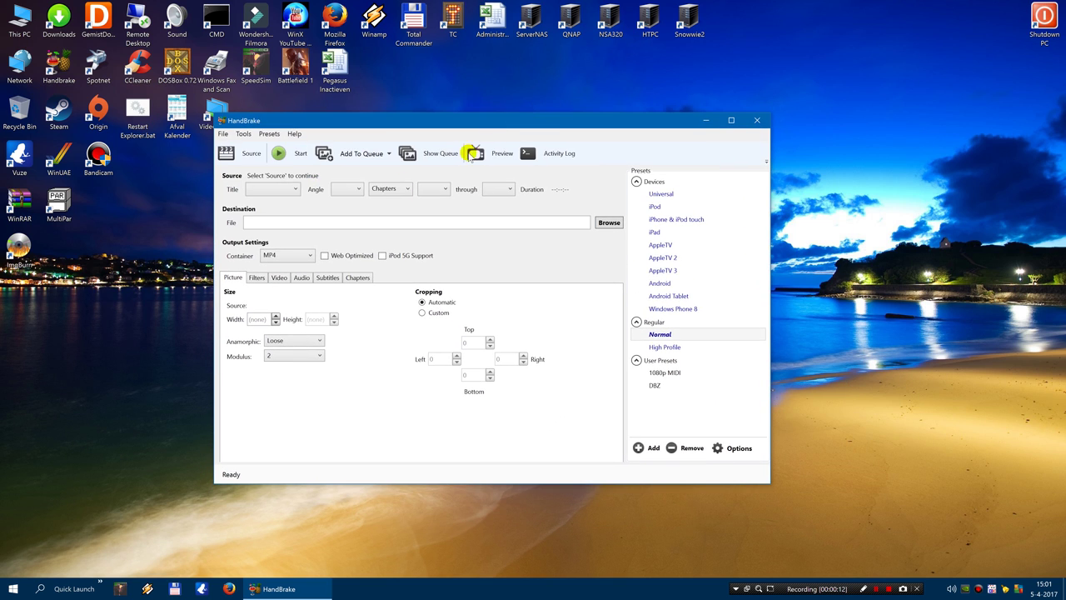
Step: Load folder 777 on Work (E:) as the source folder to scan
click(251, 154)
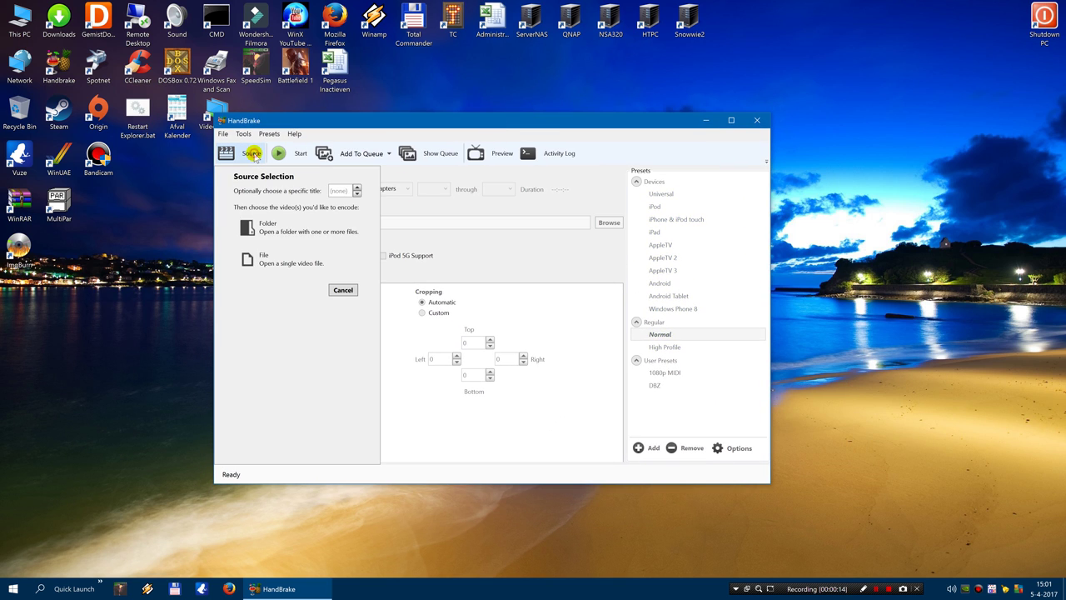
click(280, 234)
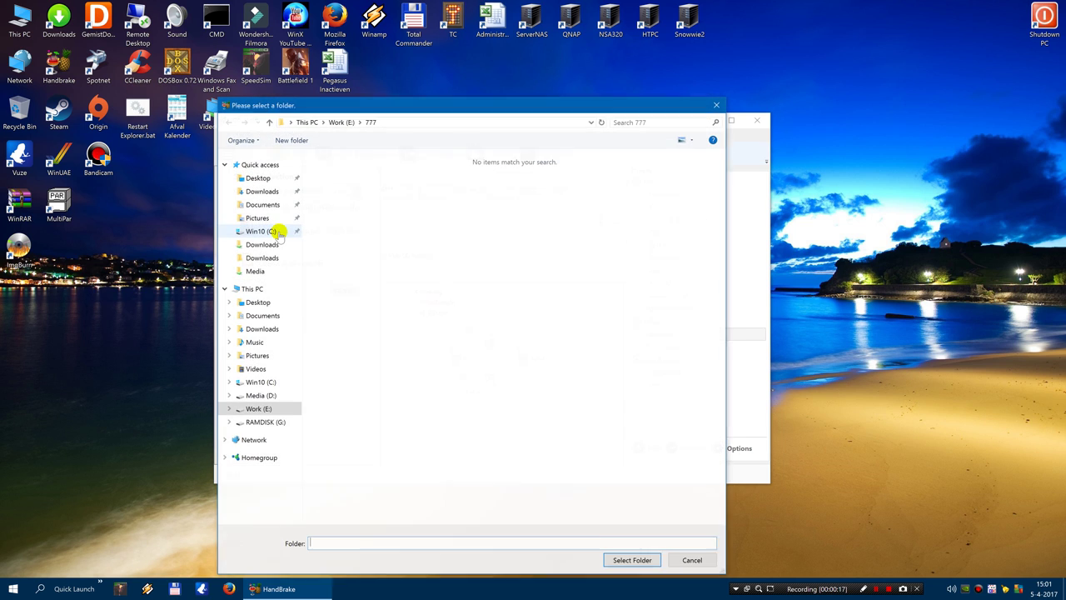
click(259, 409)
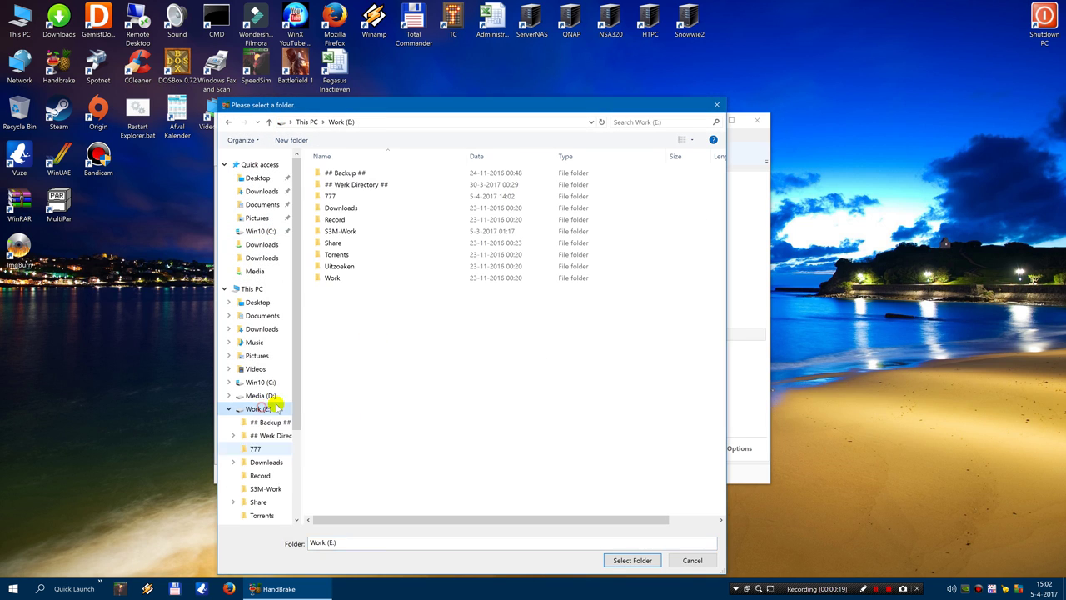
click(331, 196)
double_click(331, 197)
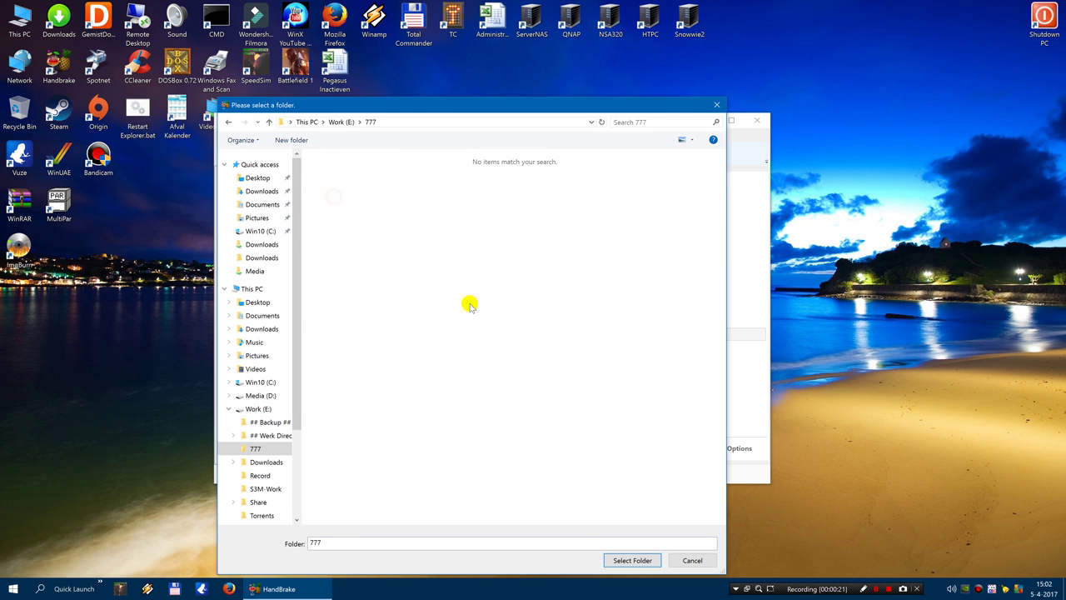
click(632, 559)
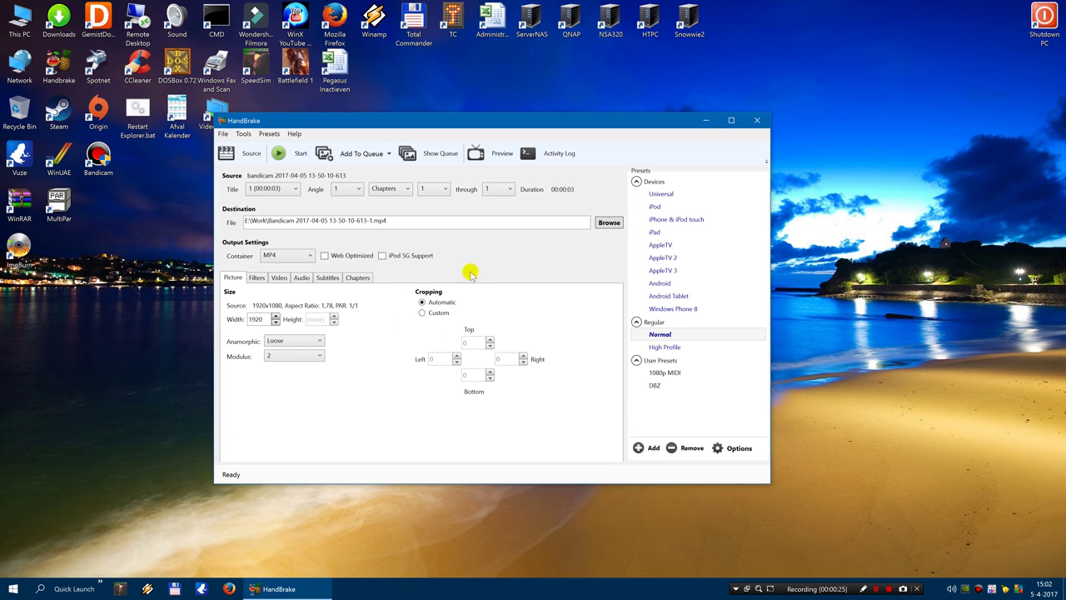
Step: Keep title 1, set the output container to MKV, and review the Picture and Filters settings
click(294, 189)
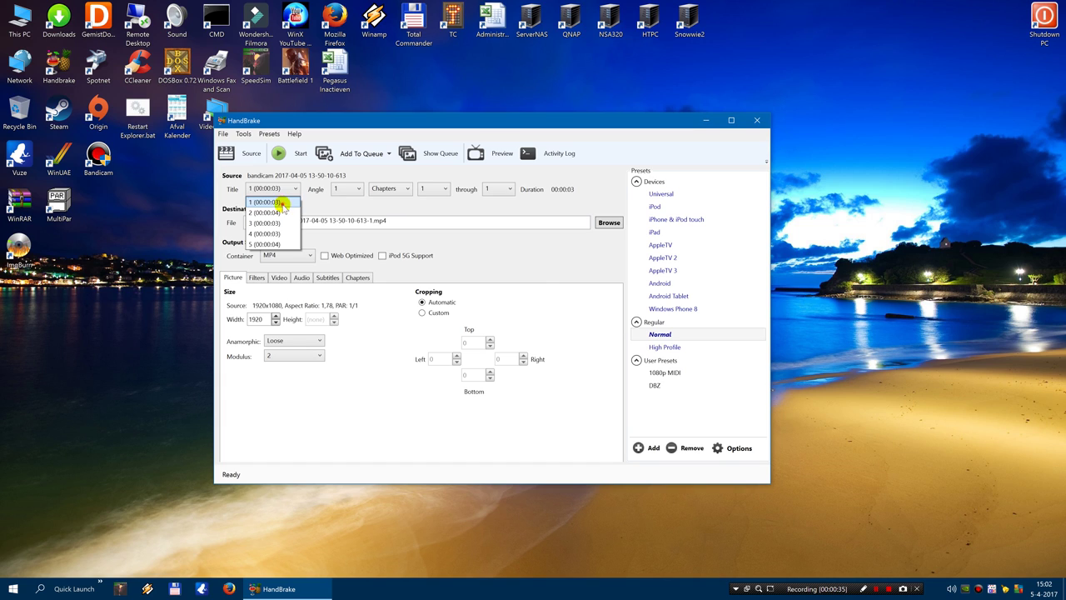
click(282, 203)
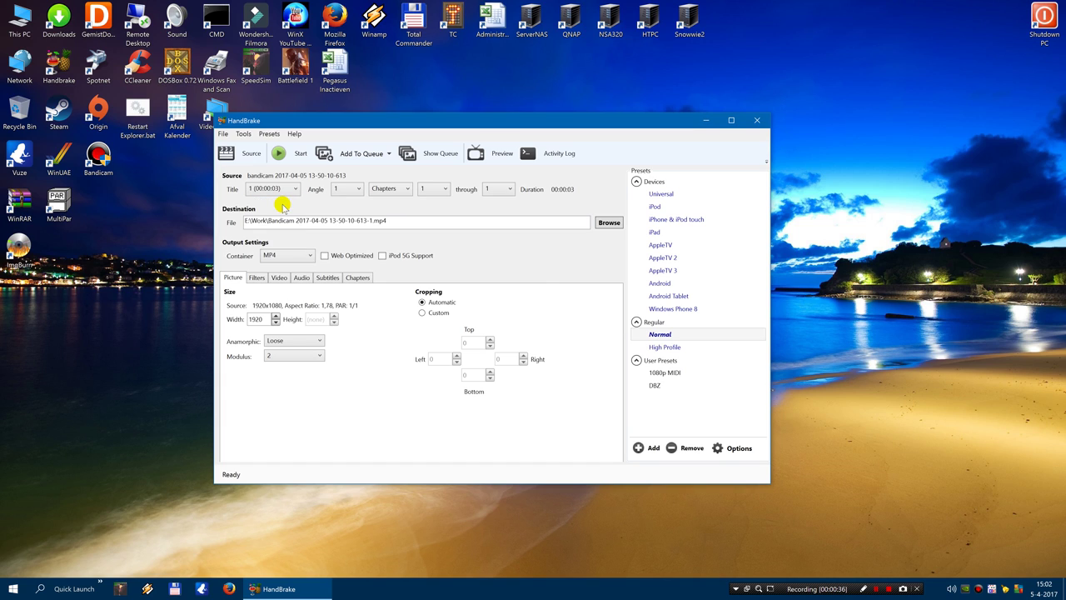
click(309, 256)
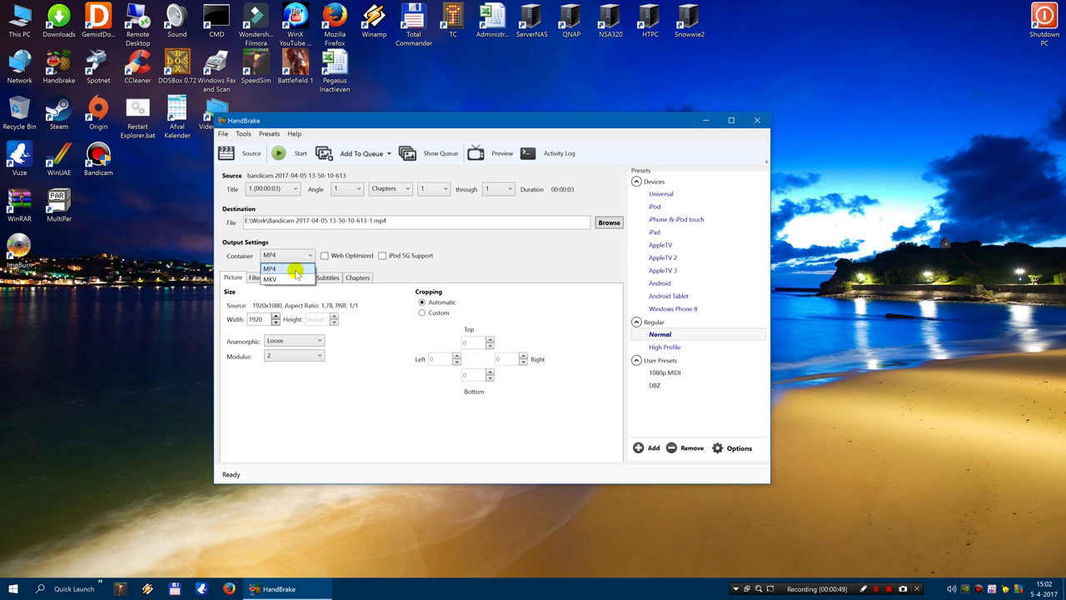
click(291, 231)
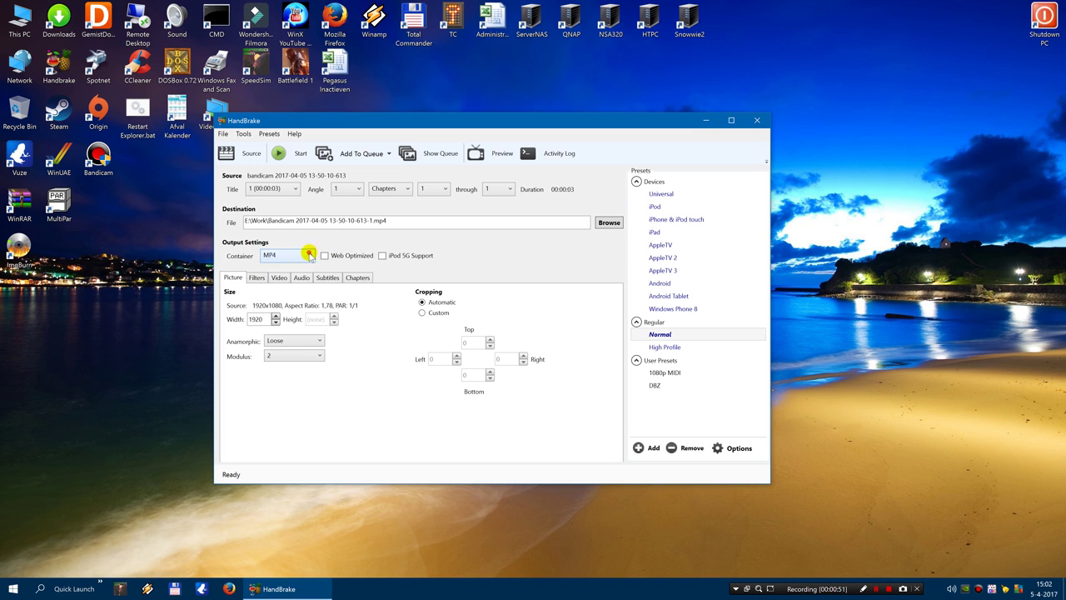
click(303, 254)
click(275, 280)
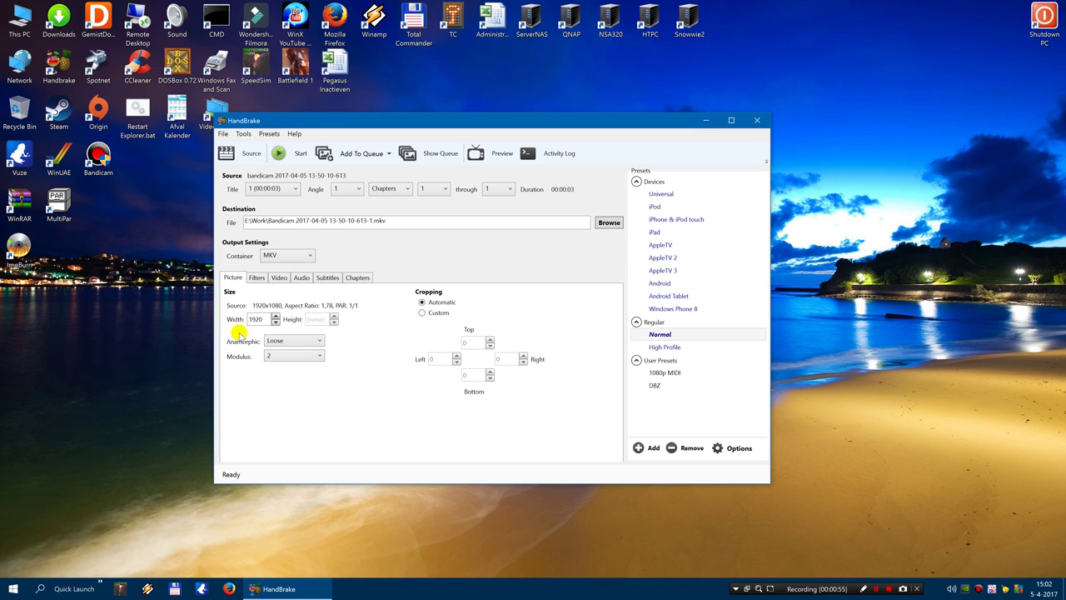
click(227, 278)
click(256, 277)
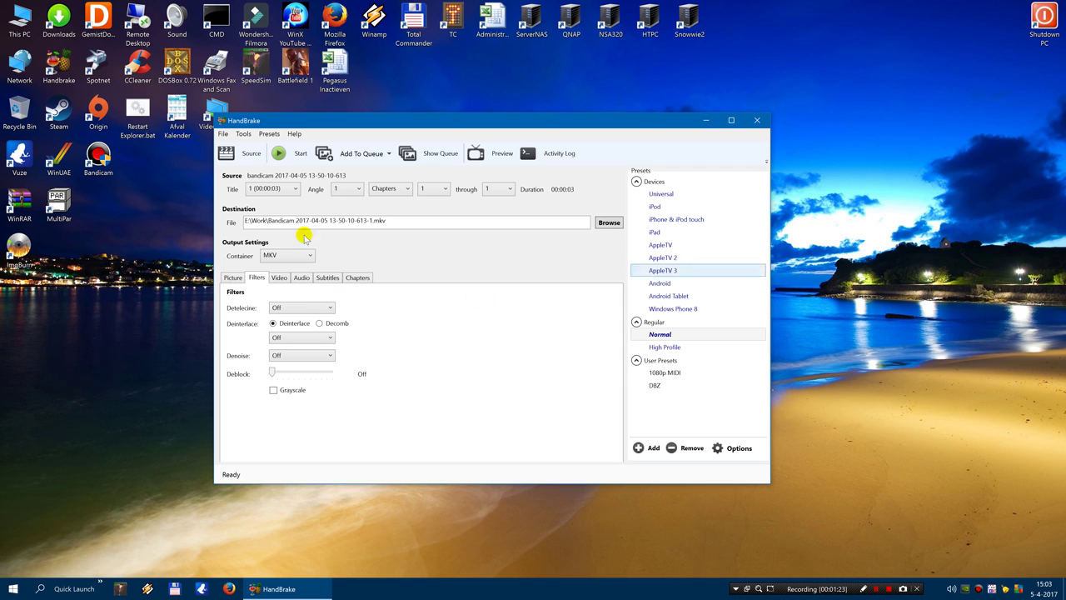
click(331, 340)
click(283, 369)
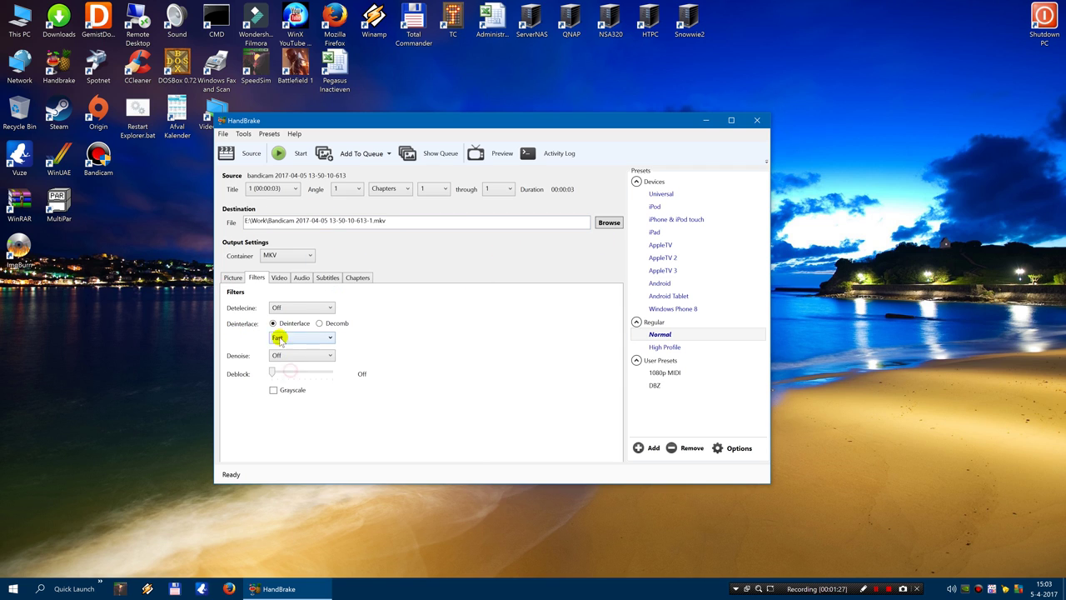
click(332, 339)
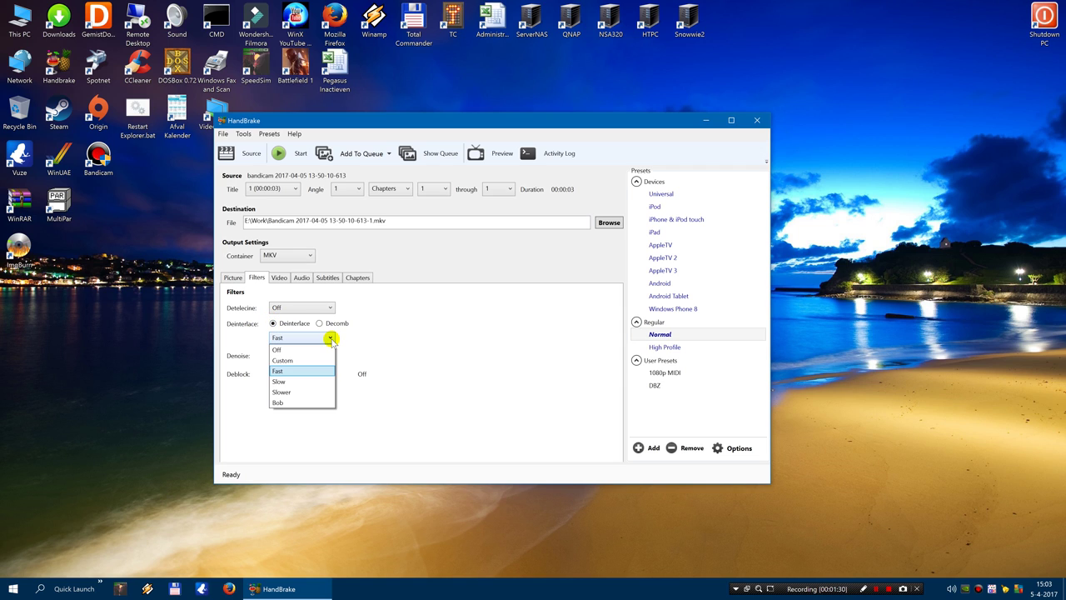
click(277, 348)
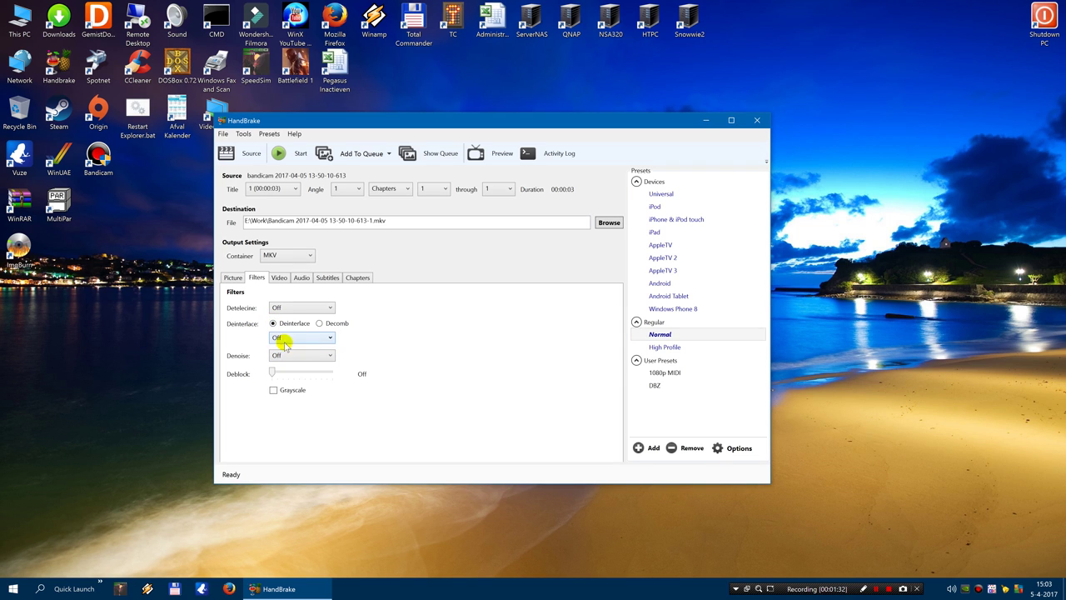
Step: On the Video tab, keep H.264 (x264) as the video codec
click(281, 278)
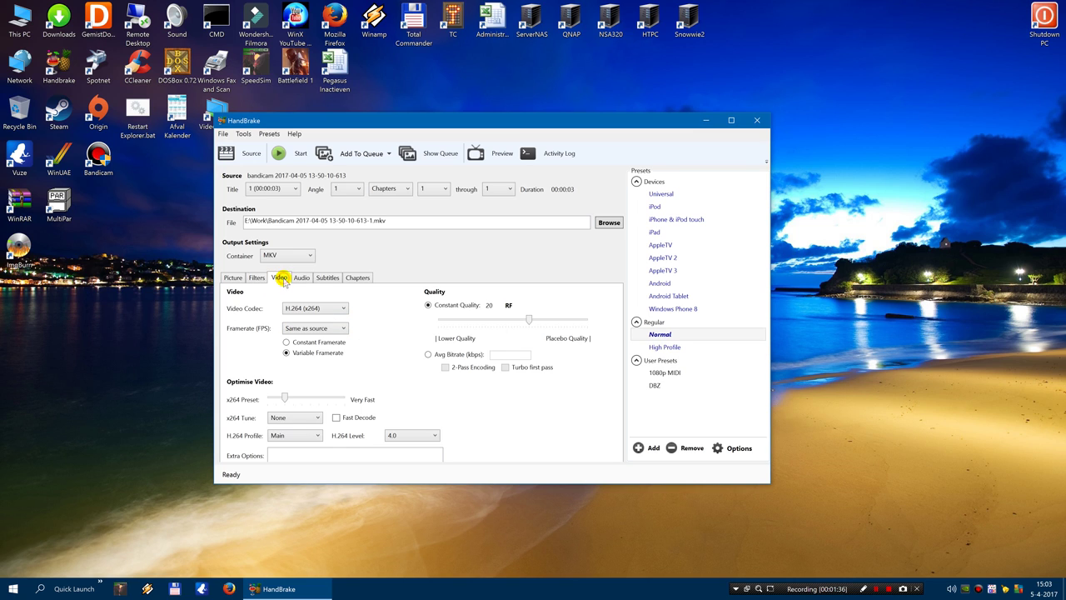
click(340, 309)
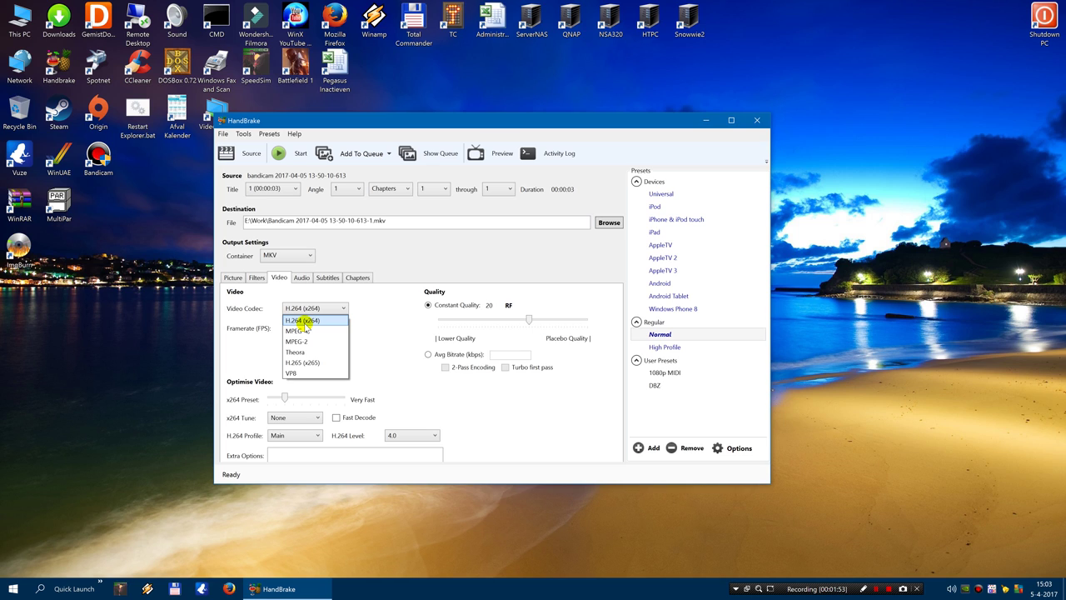
click(305, 324)
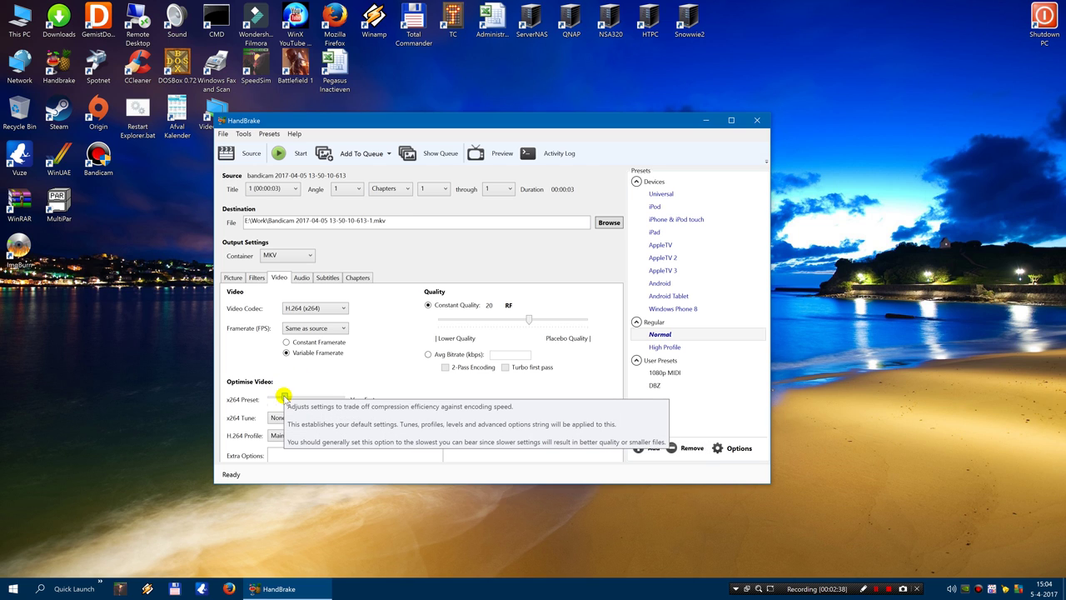
Step: Set the x264 encoder preset slider to Very Slow
drag(284, 397, 268, 398)
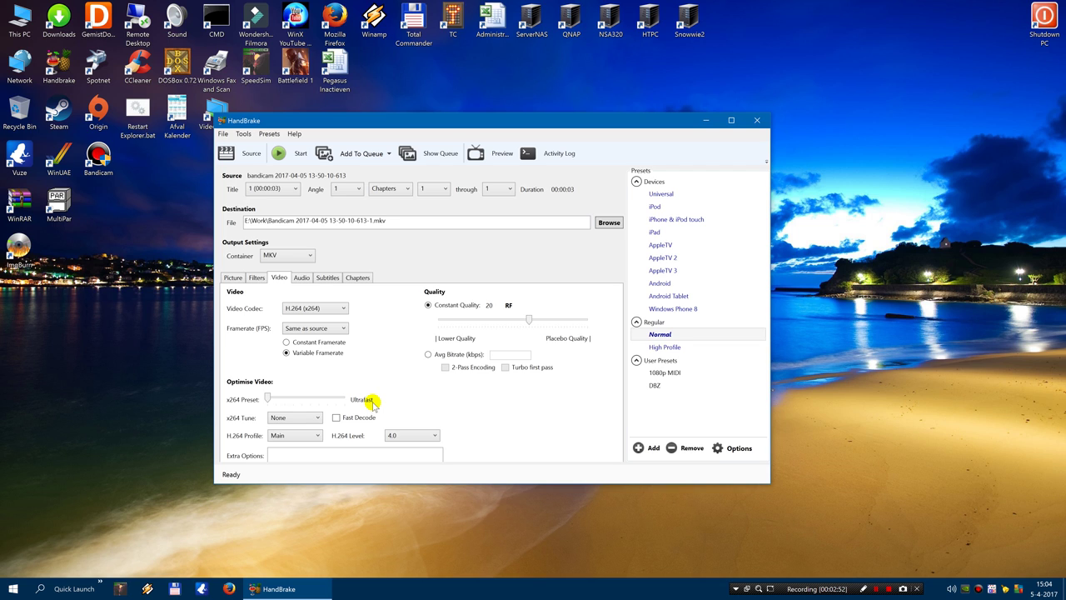
mouse_move(268, 397)
drag(268, 397, 334, 398)
Step: Adjust the Constant Quality slider to RF 21
mouse_move(528, 321)
drag(526, 321, 528, 322)
drag(524, 323, 510, 321)
drag(508, 320, 526, 320)
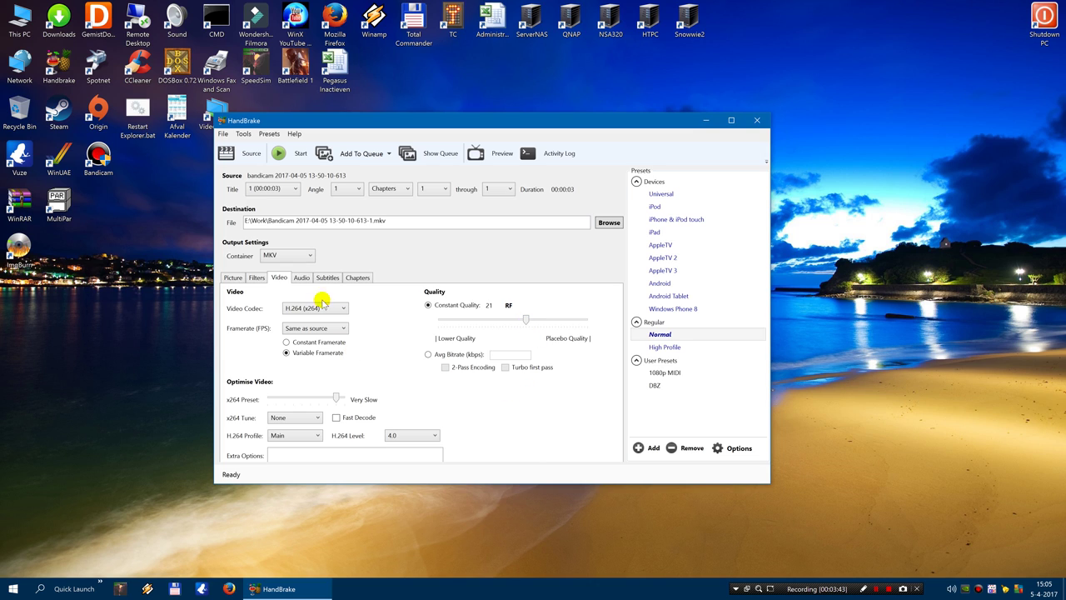
Step: Set the audio track to MP3 at 128 kbps with a Stereo mixdown
click(302, 279)
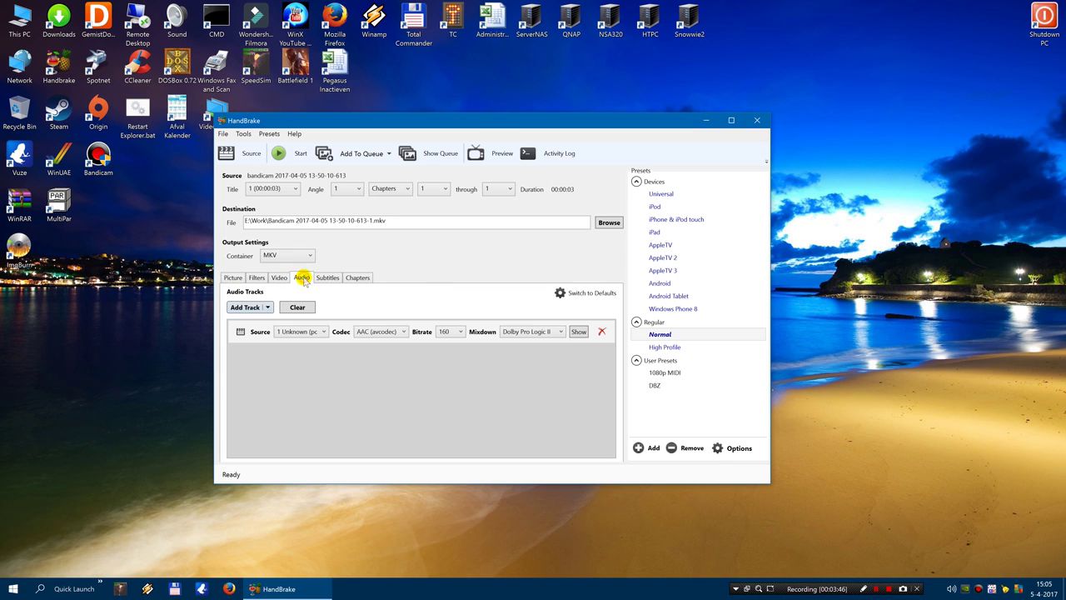
click(404, 332)
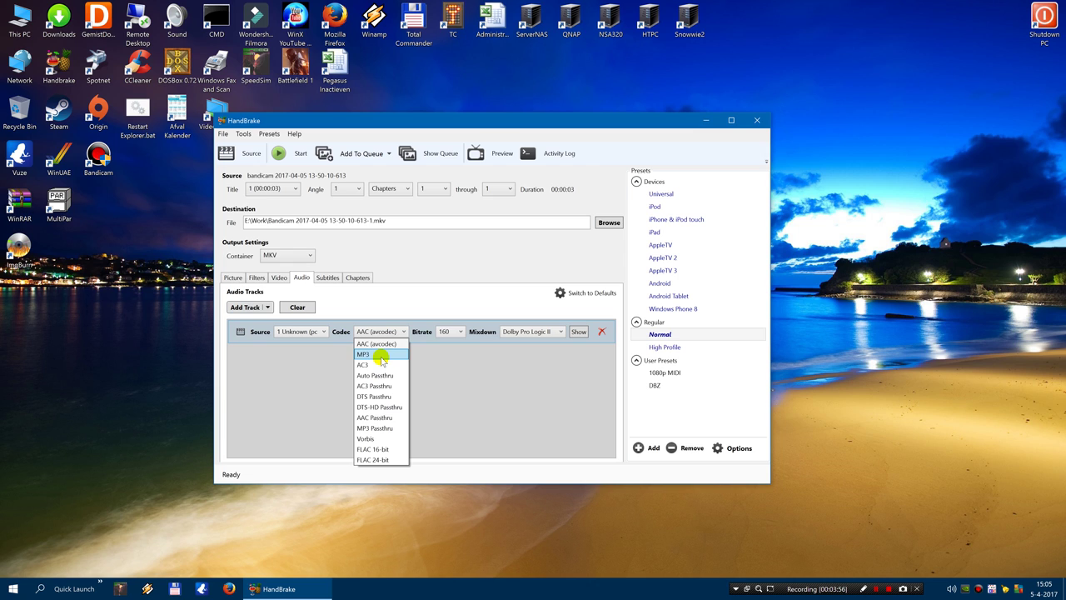
click(380, 355)
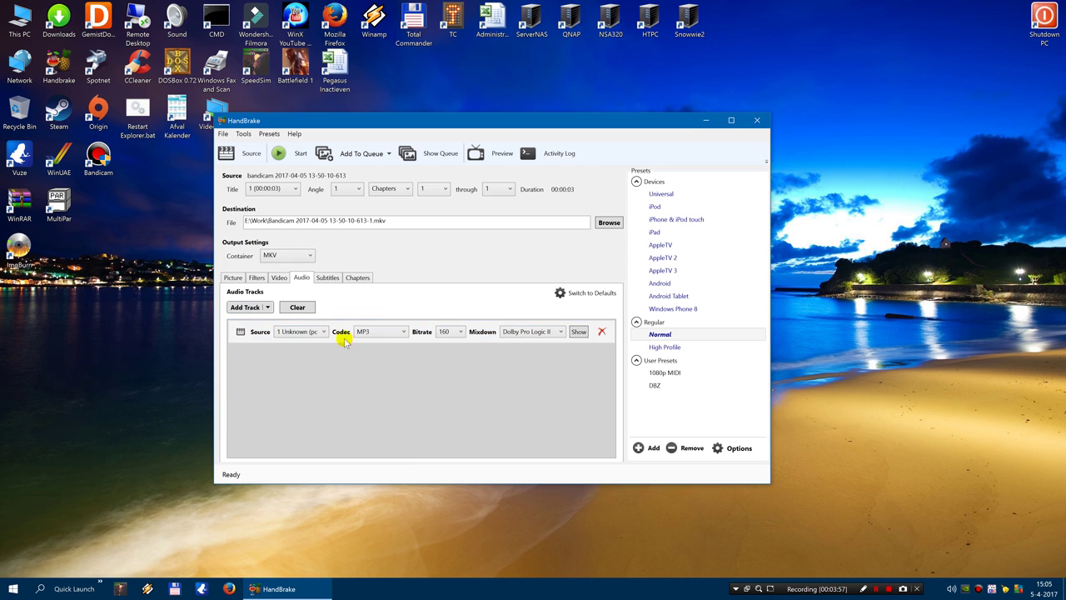
click(458, 333)
click(449, 427)
click(461, 331)
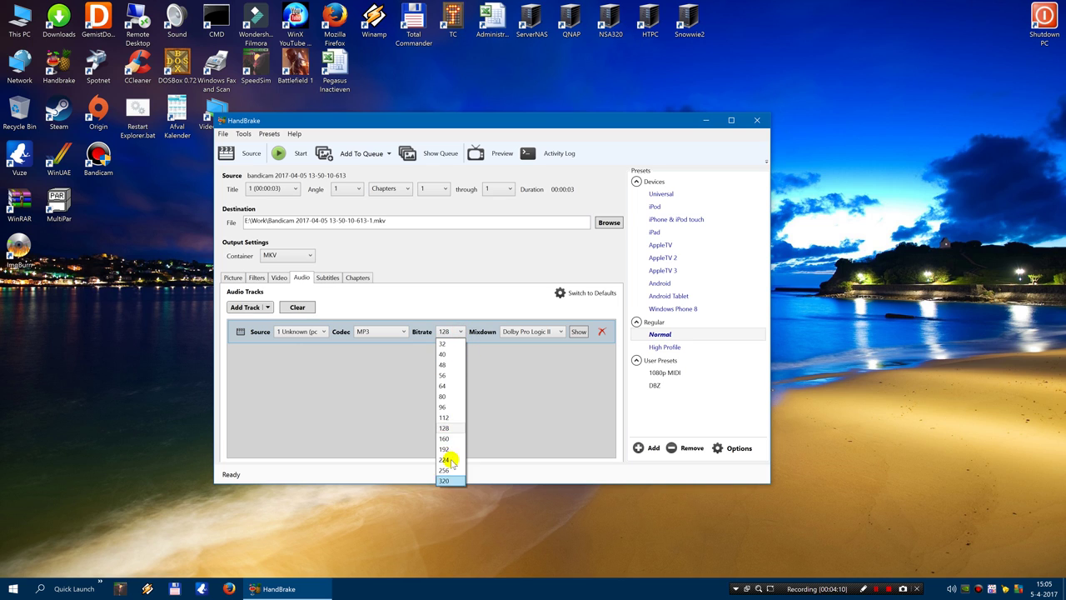
click(446, 428)
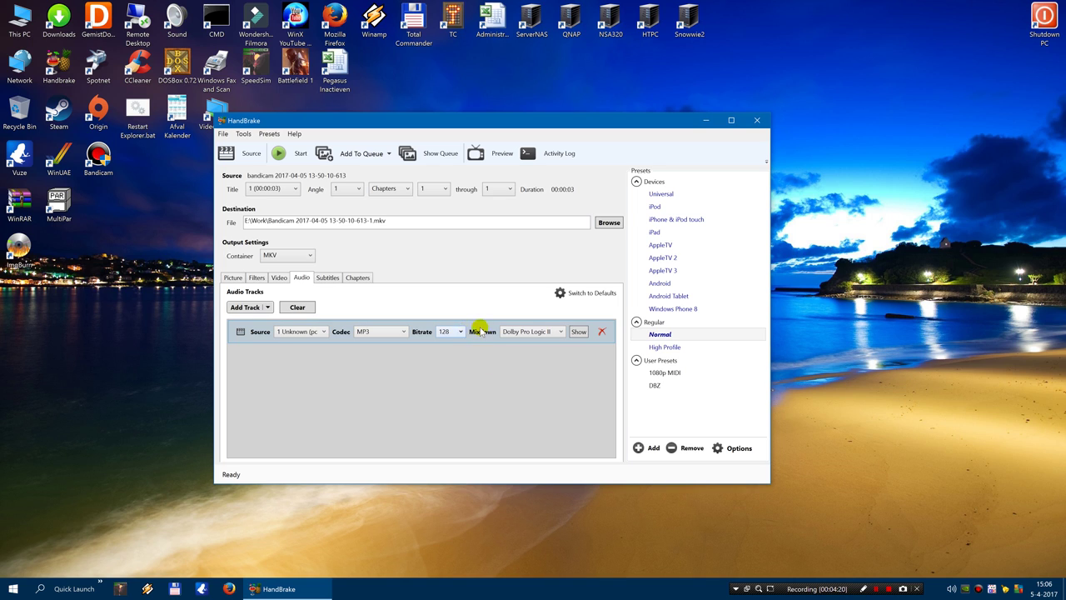
click(562, 333)
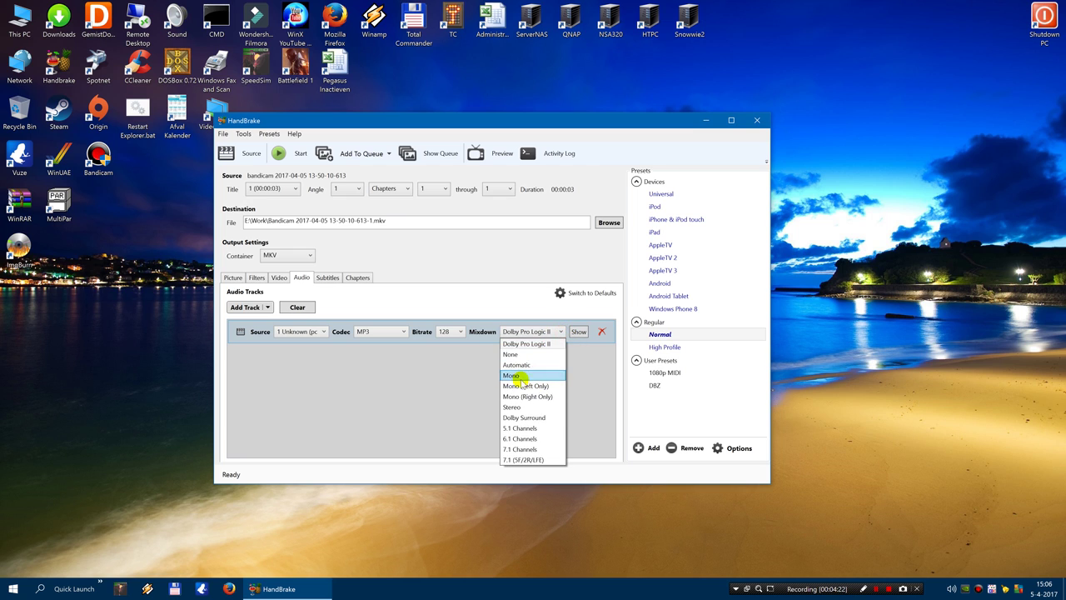
click(523, 406)
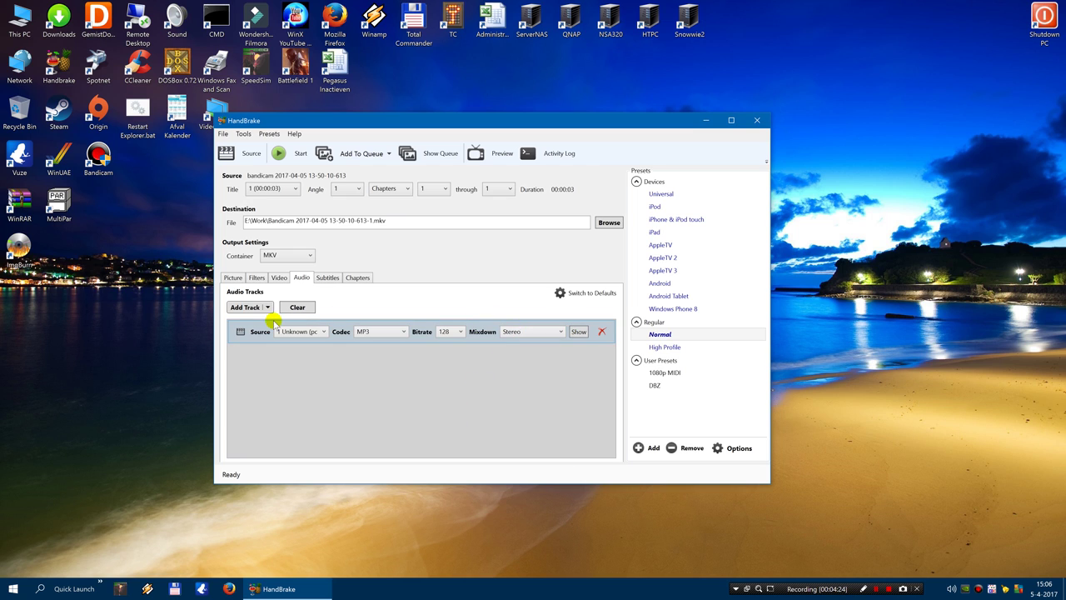
click(325, 281)
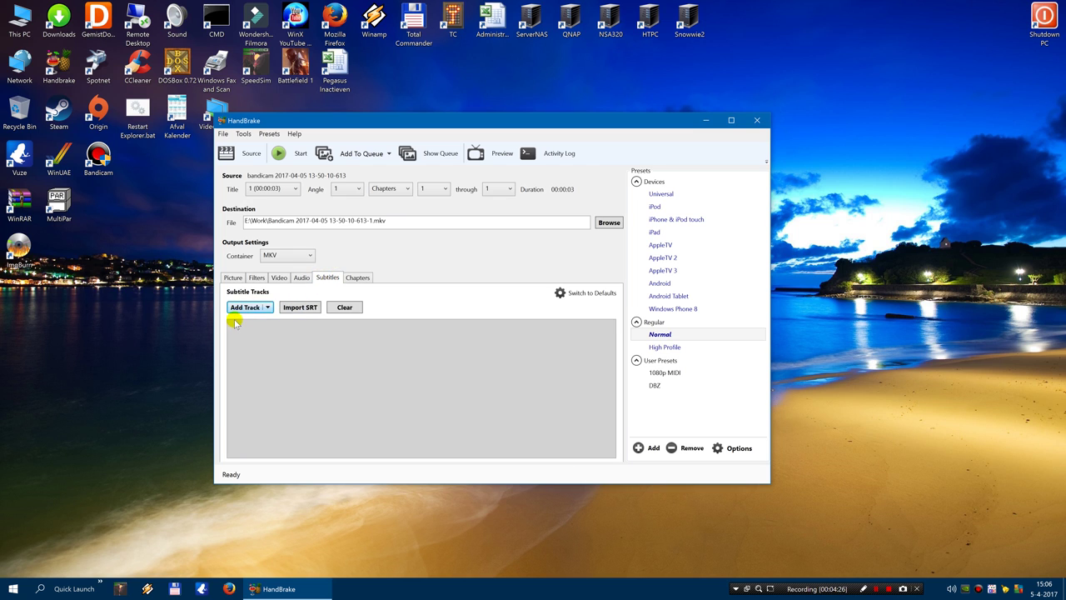
click(356, 277)
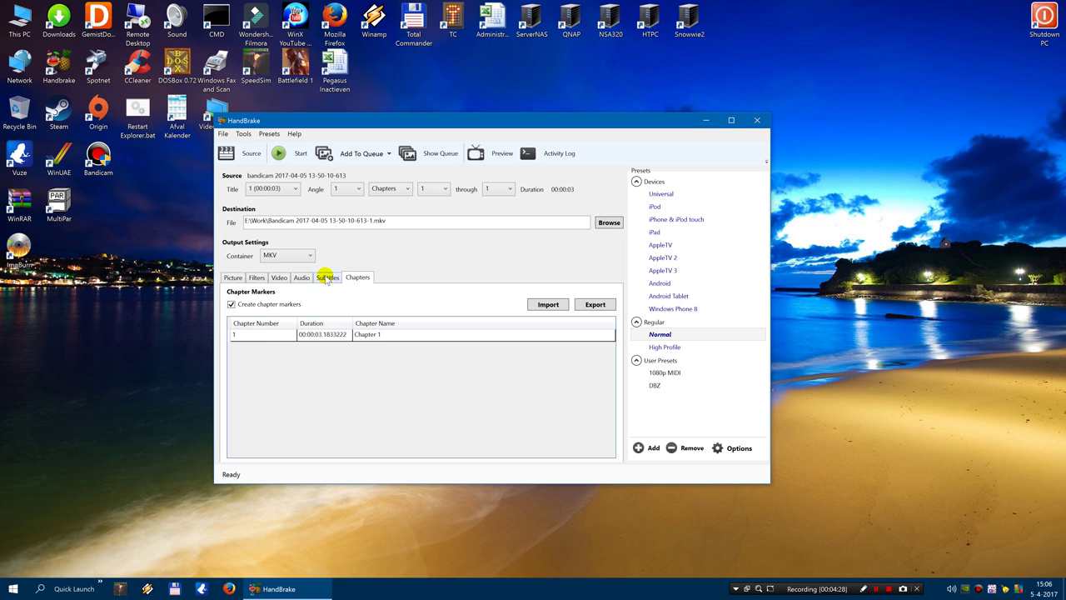
click(327, 277)
click(301, 278)
click(282, 279)
click(256, 278)
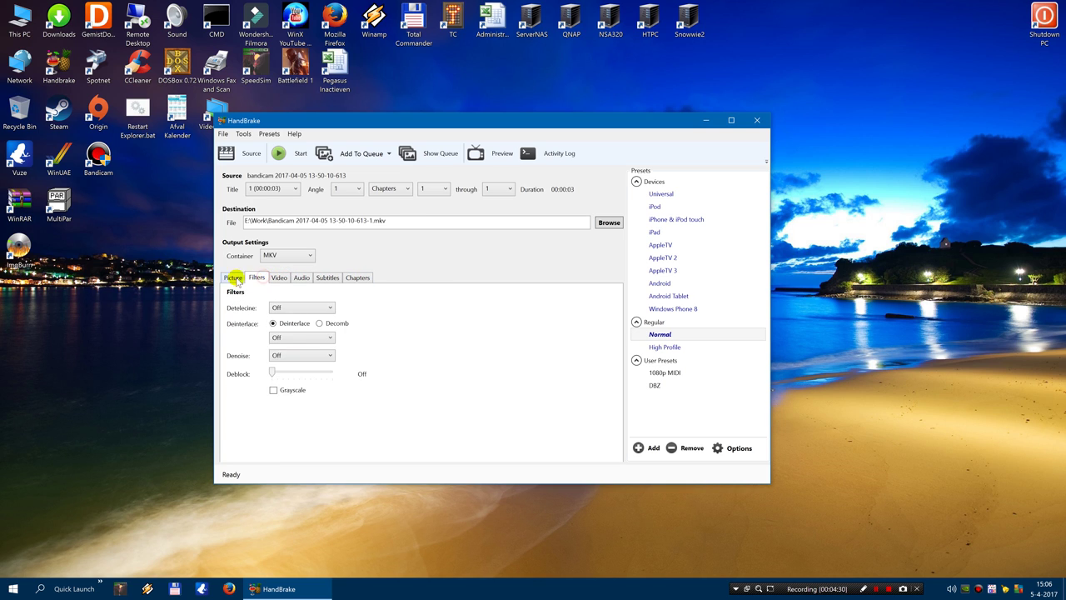
click(278, 278)
click(300, 280)
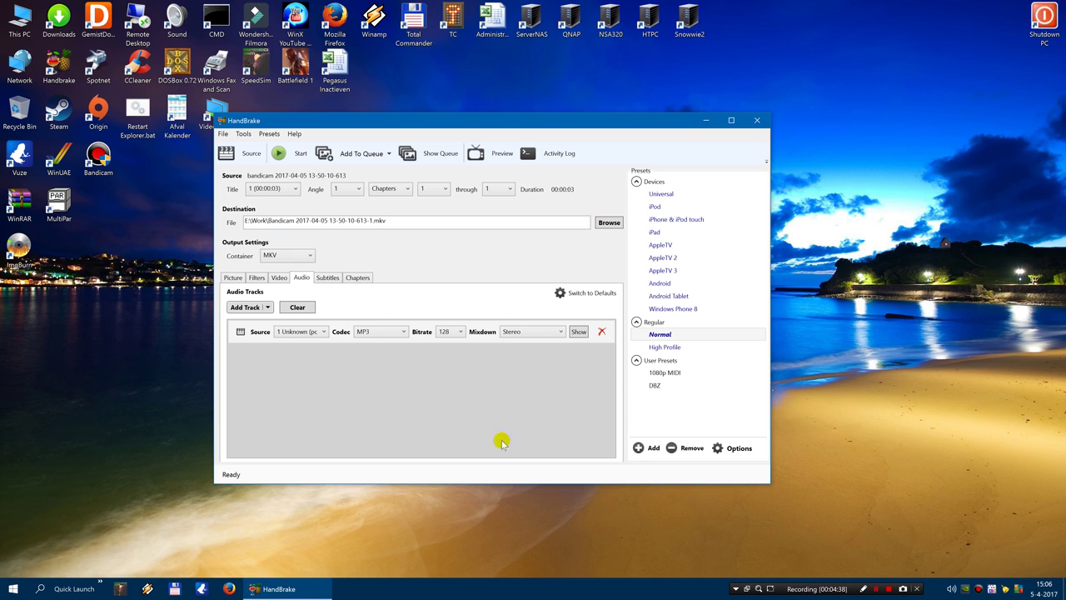
click(664, 384)
click(657, 359)
Step: Add user preset 'Snowwie' with description 'Snowwie Garbage', keeping Custom 1920x1080
click(652, 448)
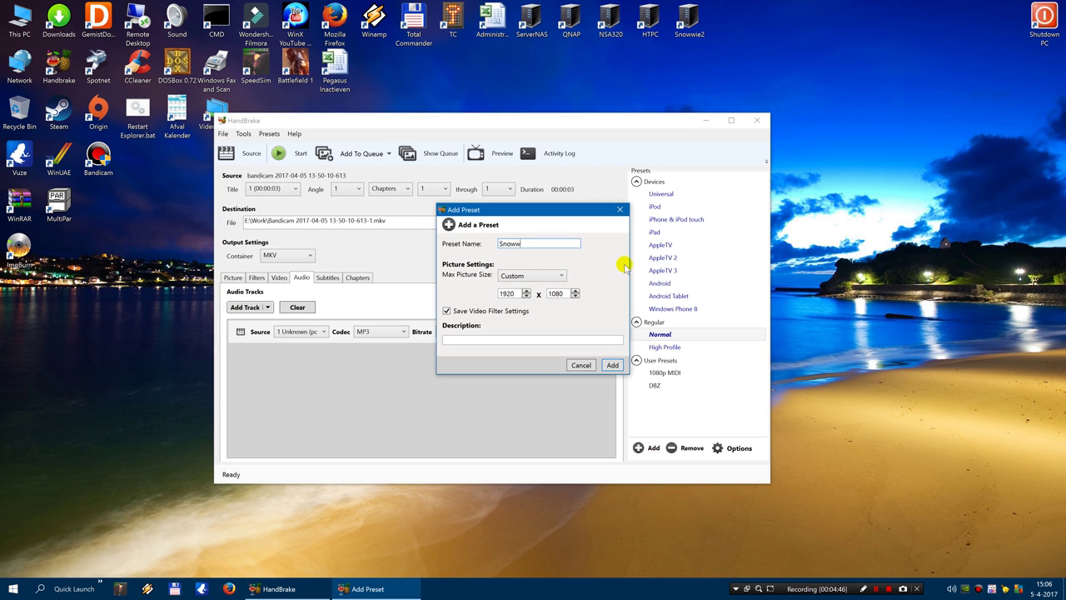
key(Tab)
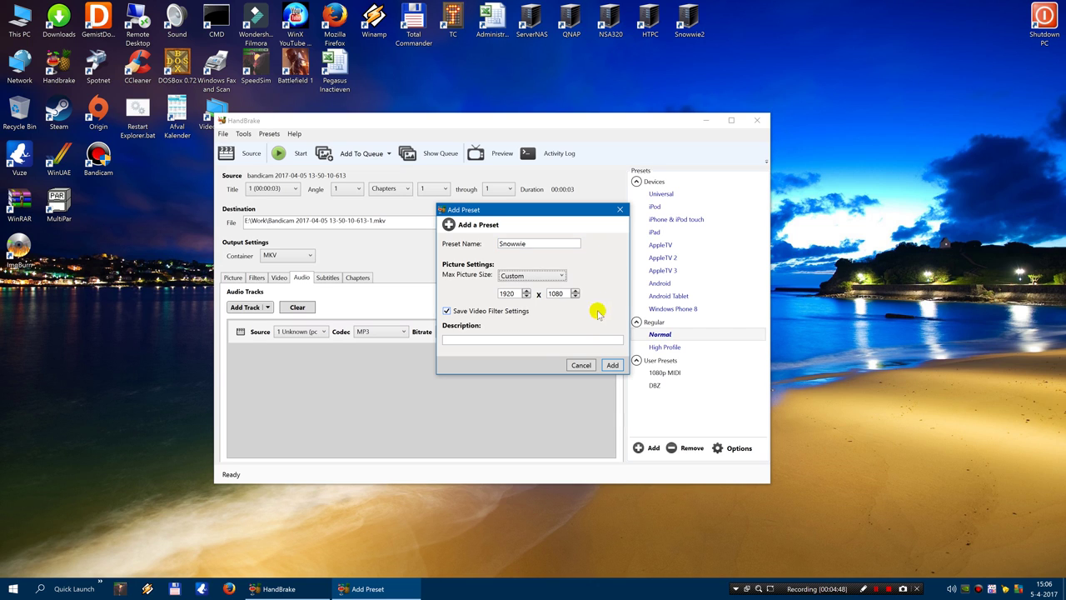
key(Tab)
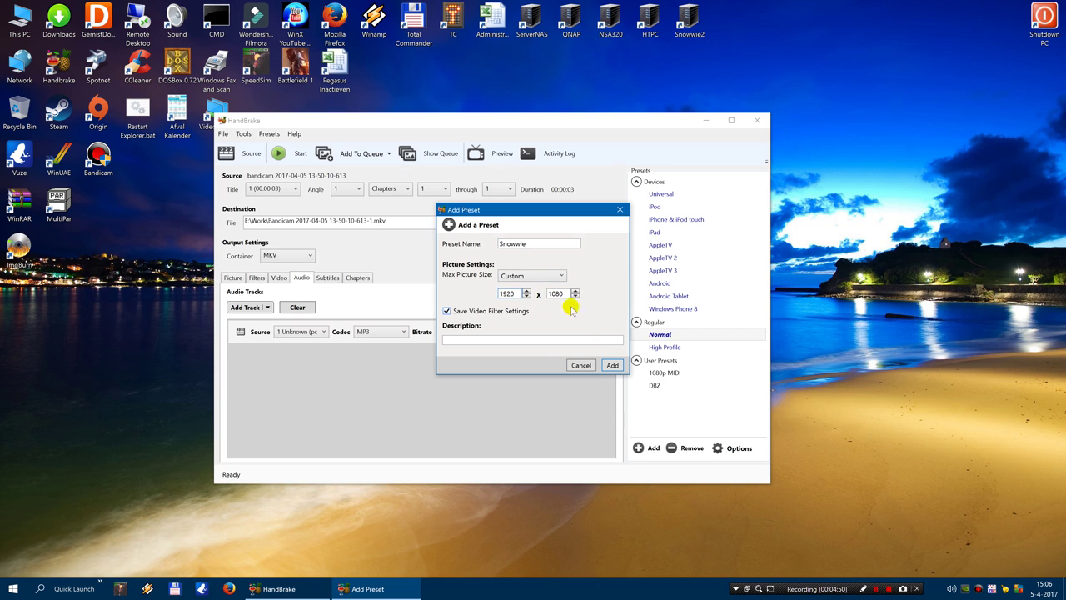
mouse_move(539, 281)
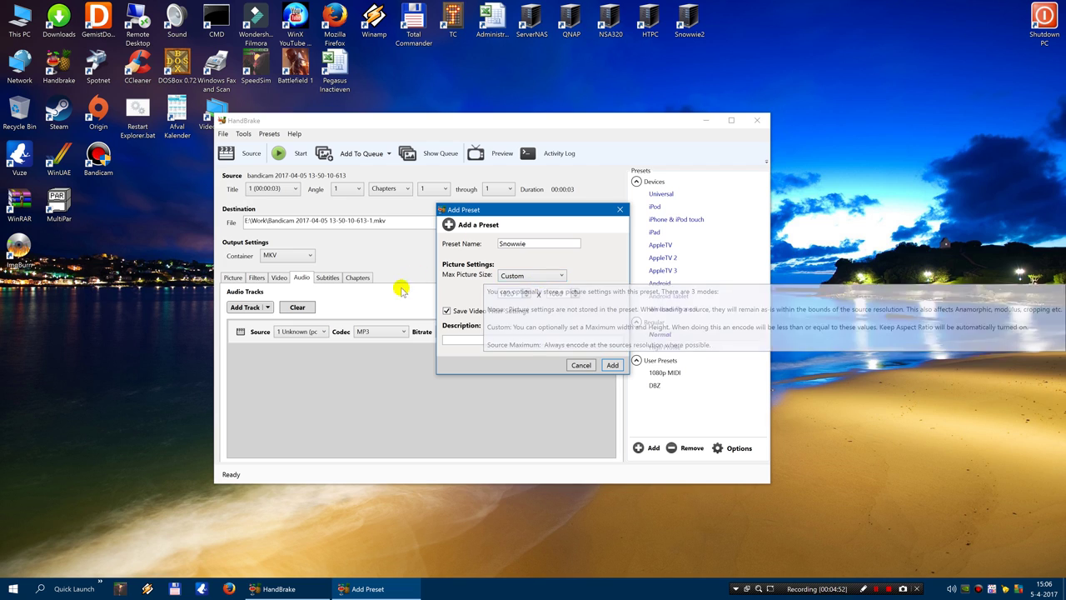
click(460, 340)
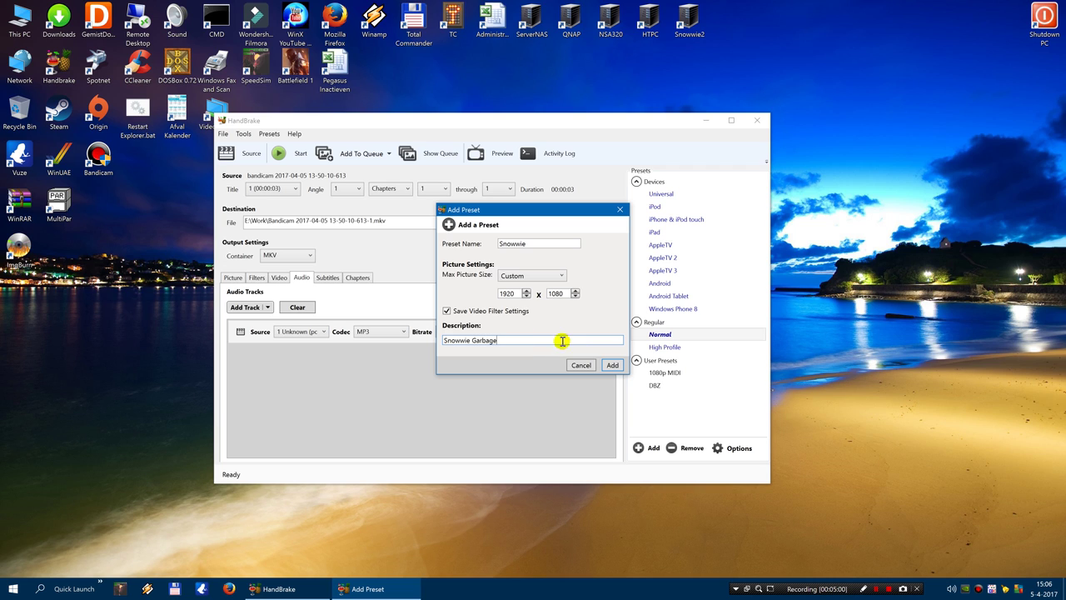
click(612, 365)
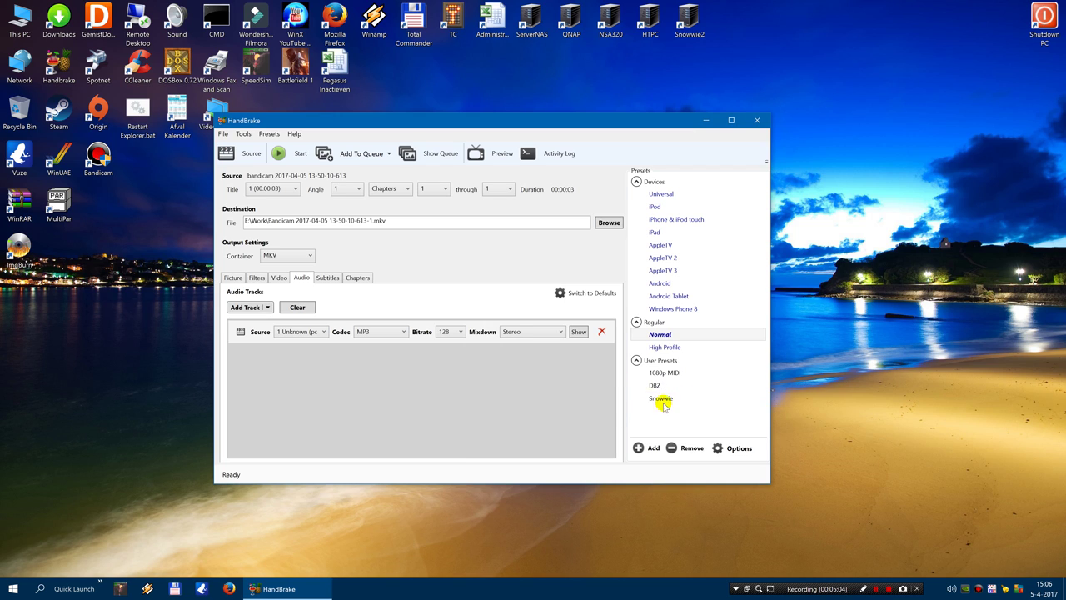
Step: Add all five titles to the queue and apply the Snowwie preset
click(389, 155)
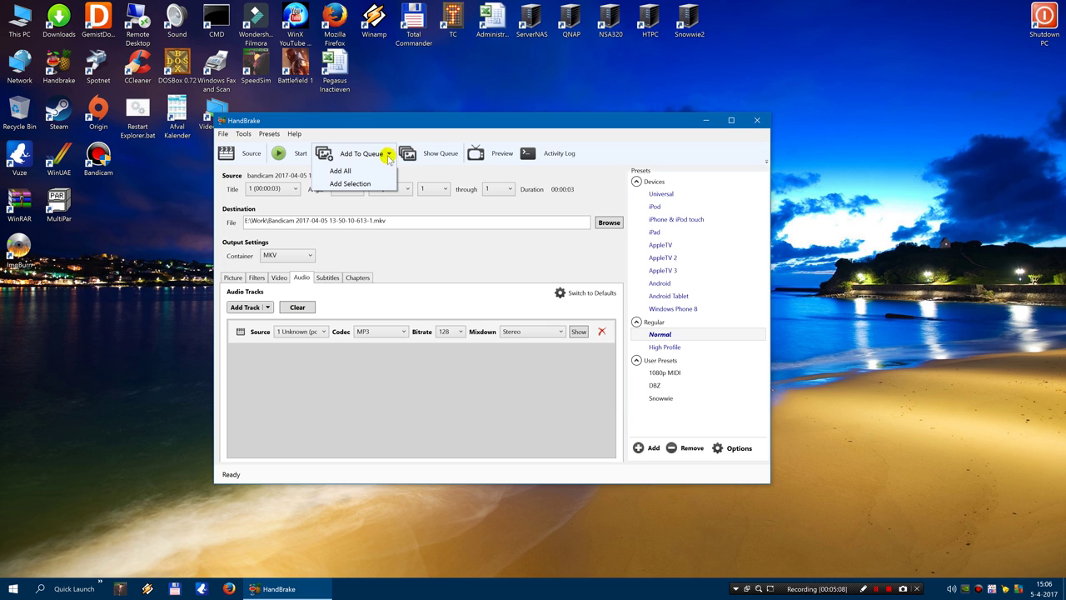
click(340, 171)
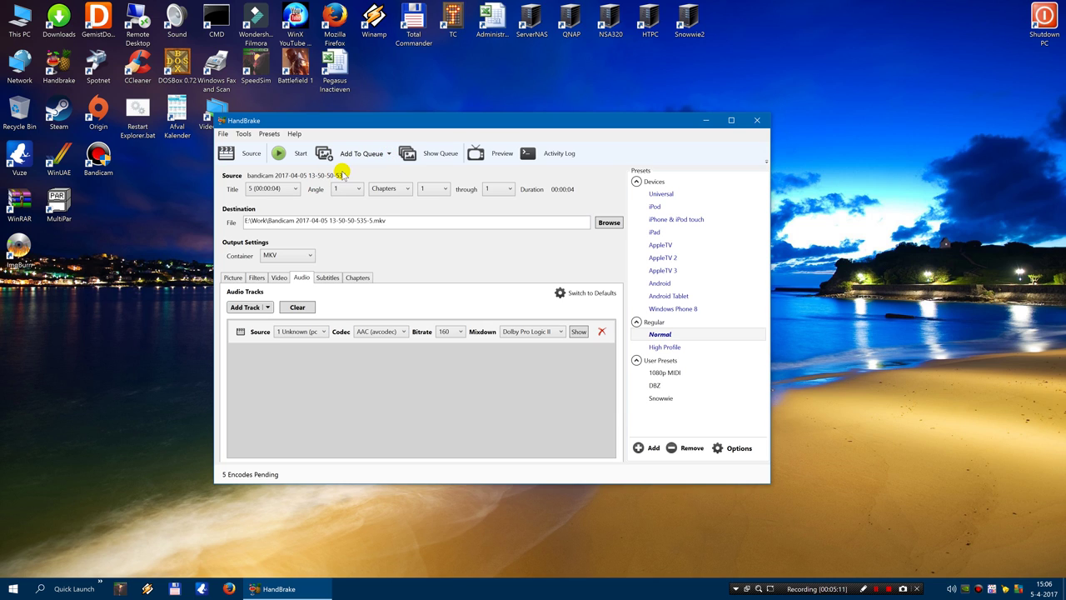
click(662, 398)
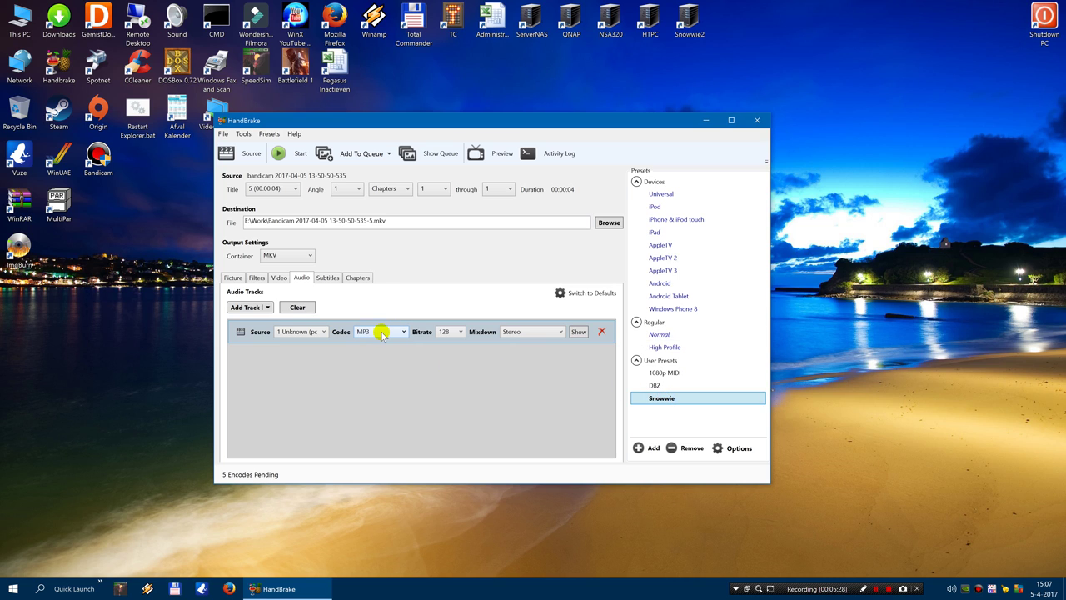
Step: Check each of titles 1–5 in the Title list, then start the batch encode
click(295, 189)
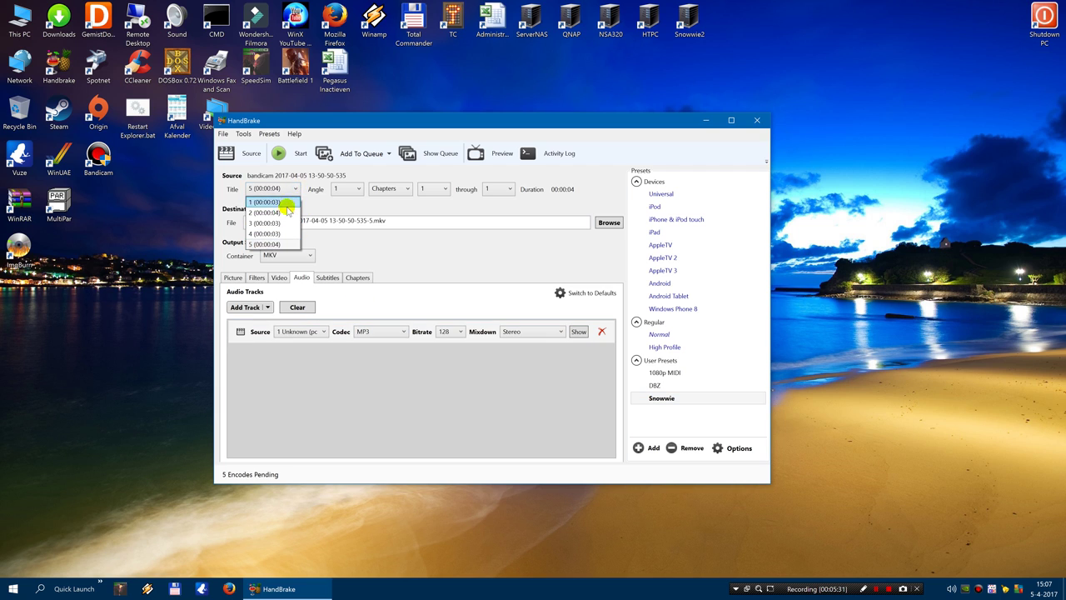
click(274, 233)
click(292, 189)
click(275, 223)
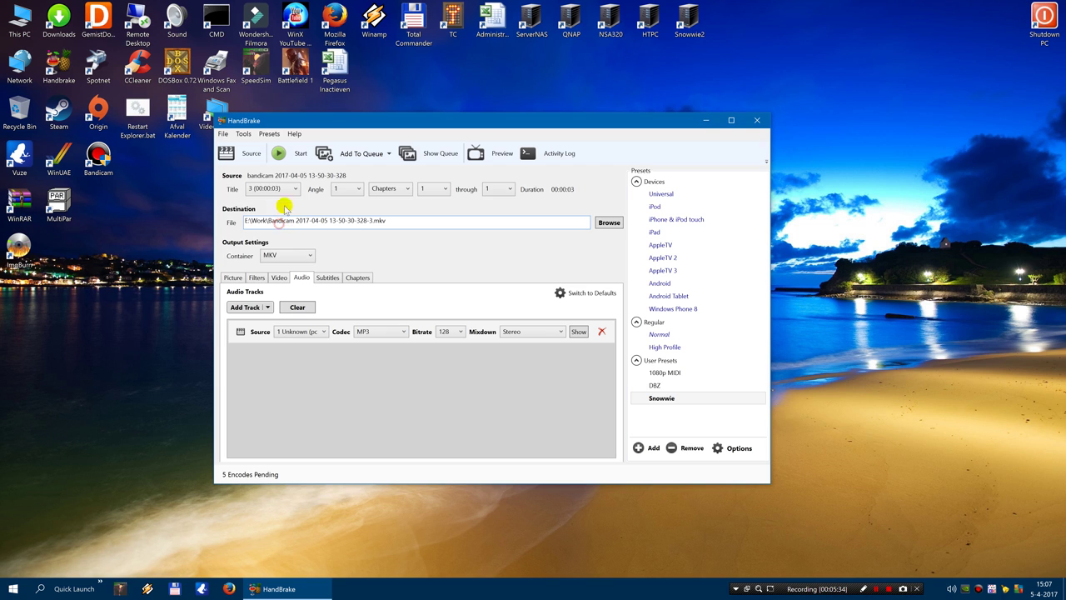
click(287, 189)
click(284, 210)
click(292, 190)
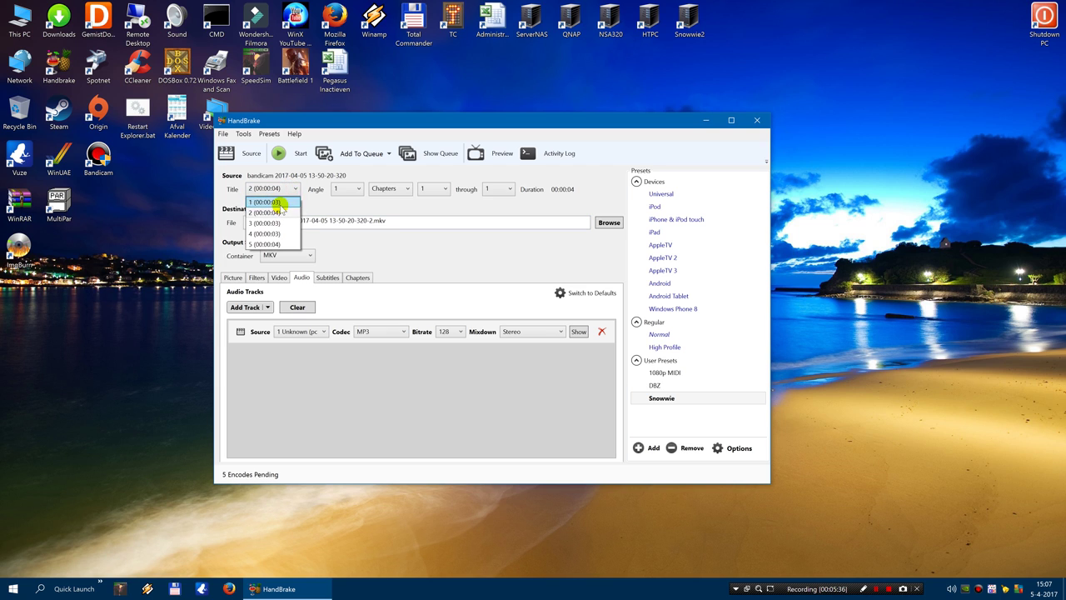
click(275, 202)
click(292, 189)
click(274, 223)
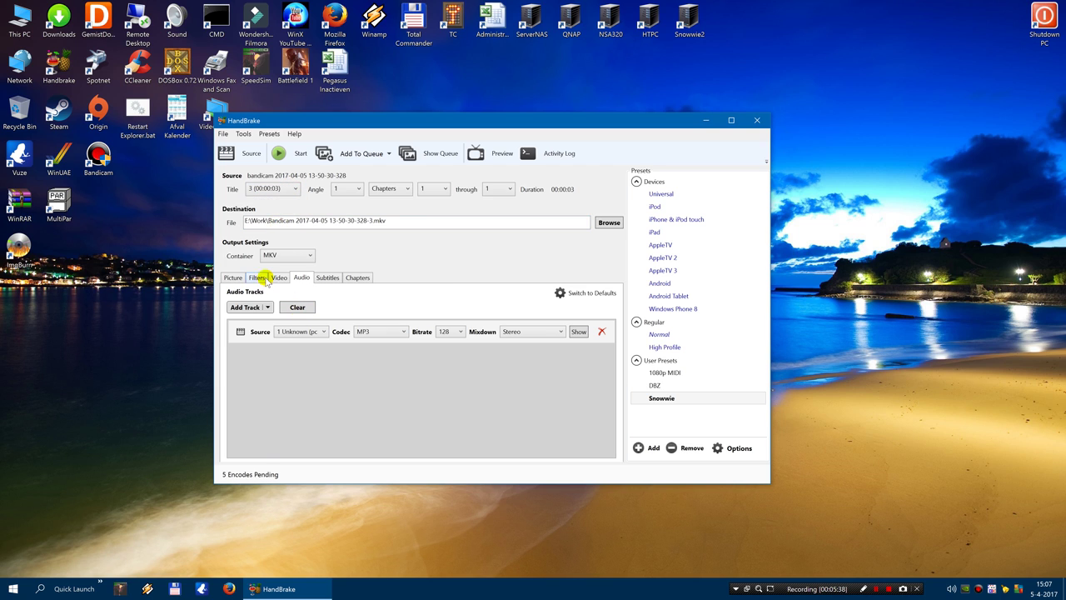
click(279, 277)
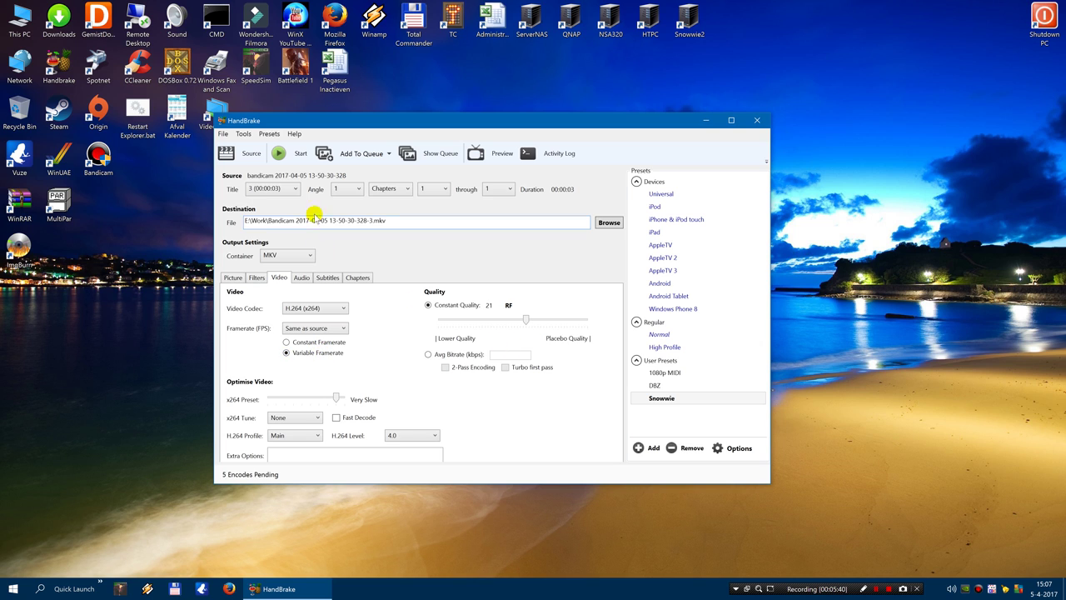
click(292, 189)
click(278, 234)
click(292, 189)
click(274, 243)
click(292, 189)
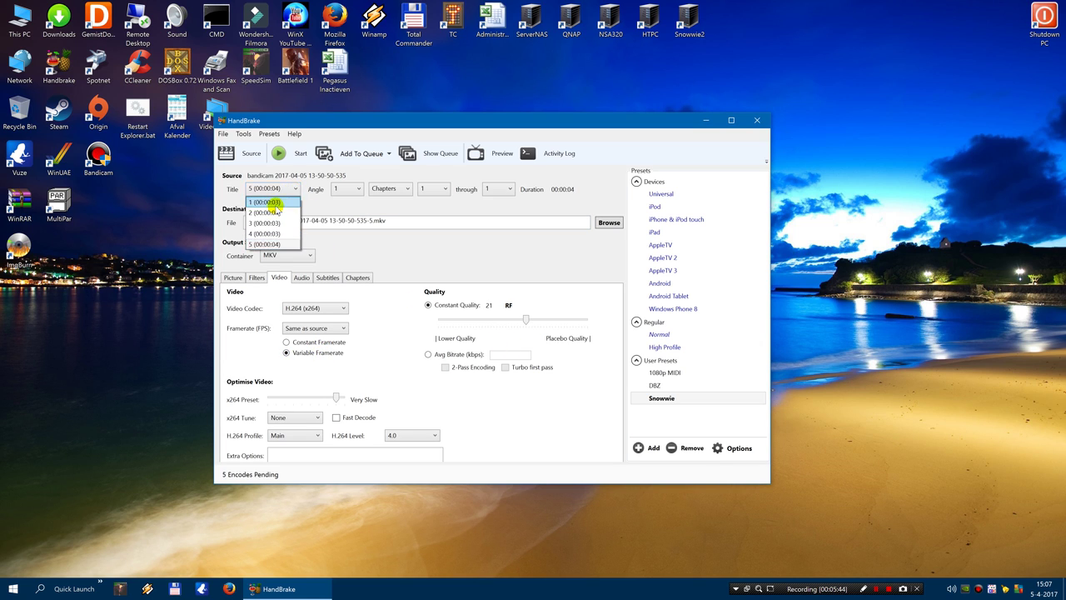
click(268, 213)
click(294, 189)
click(281, 200)
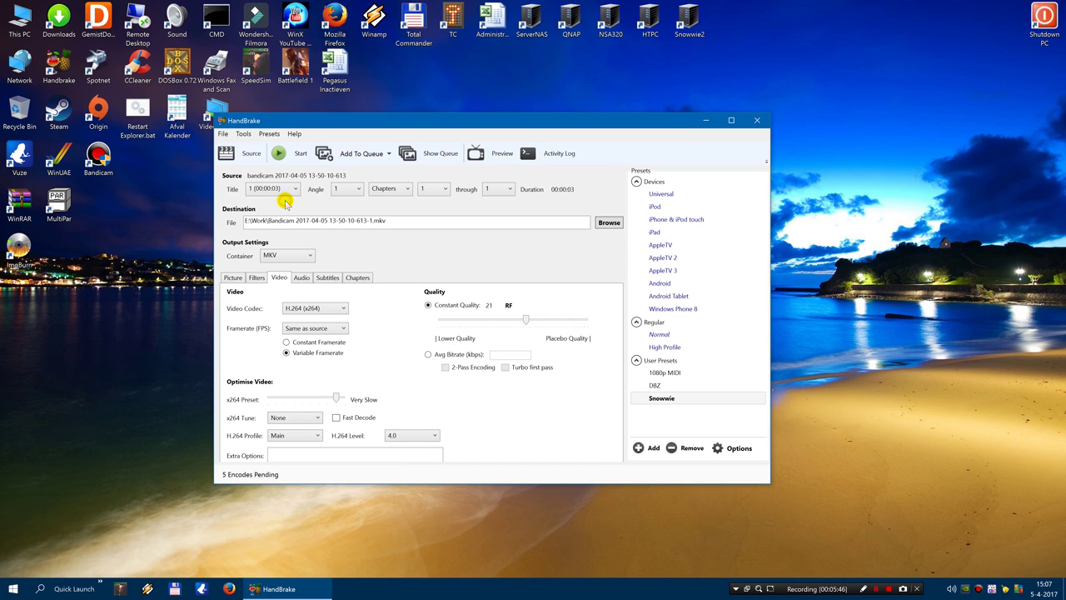
click(299, 155)
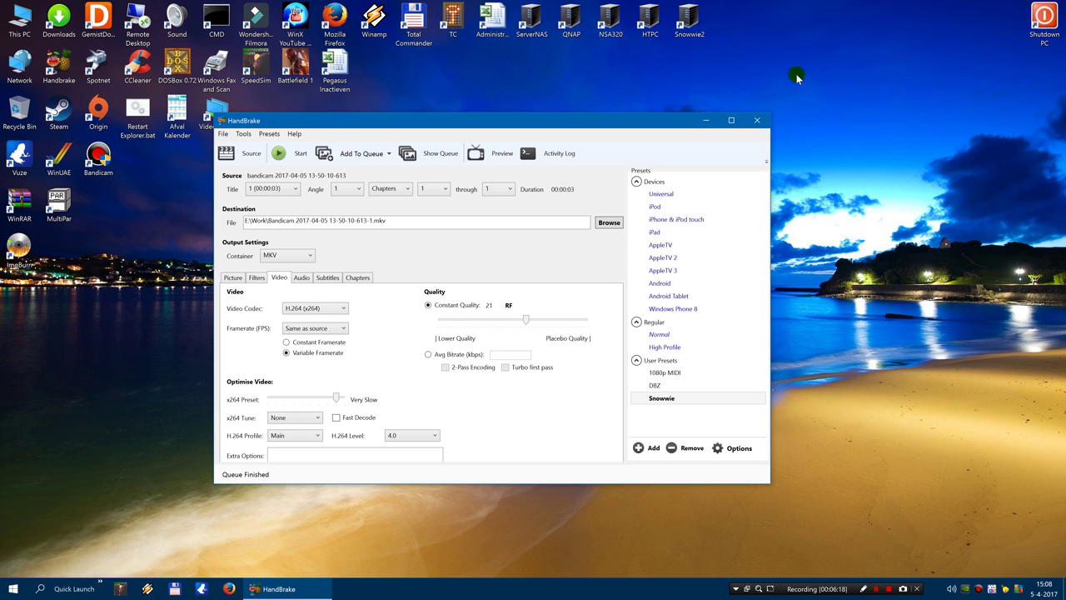
Step: Once the status reads Queue Finished, minimize HandBrake to show the desktop
click(707, 122)
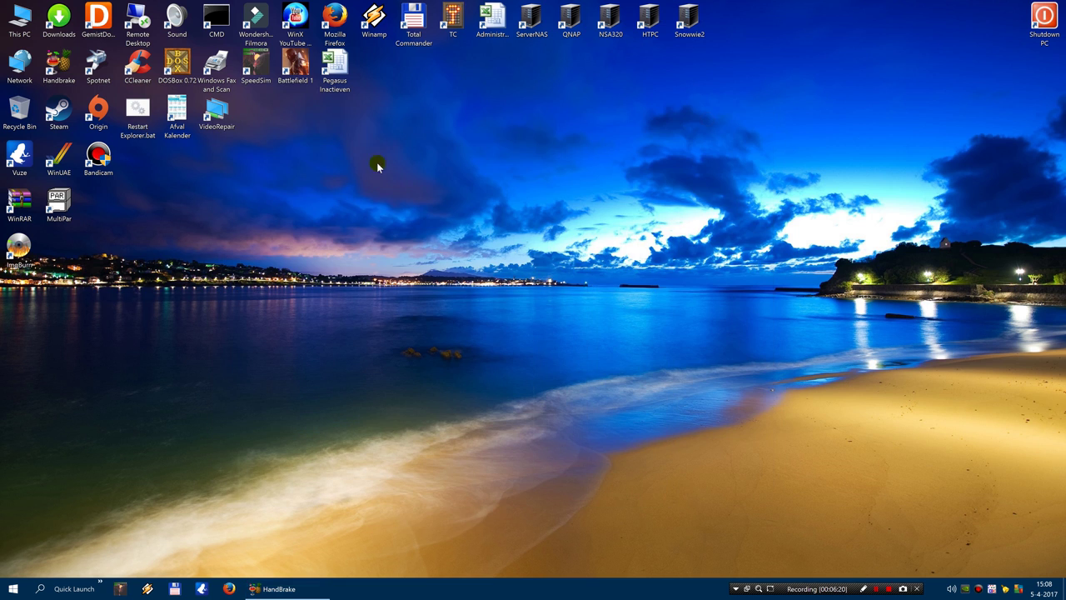
Step: Open Total Commander, preview the first MKV in VLC, then close both
double_click(412, 20)
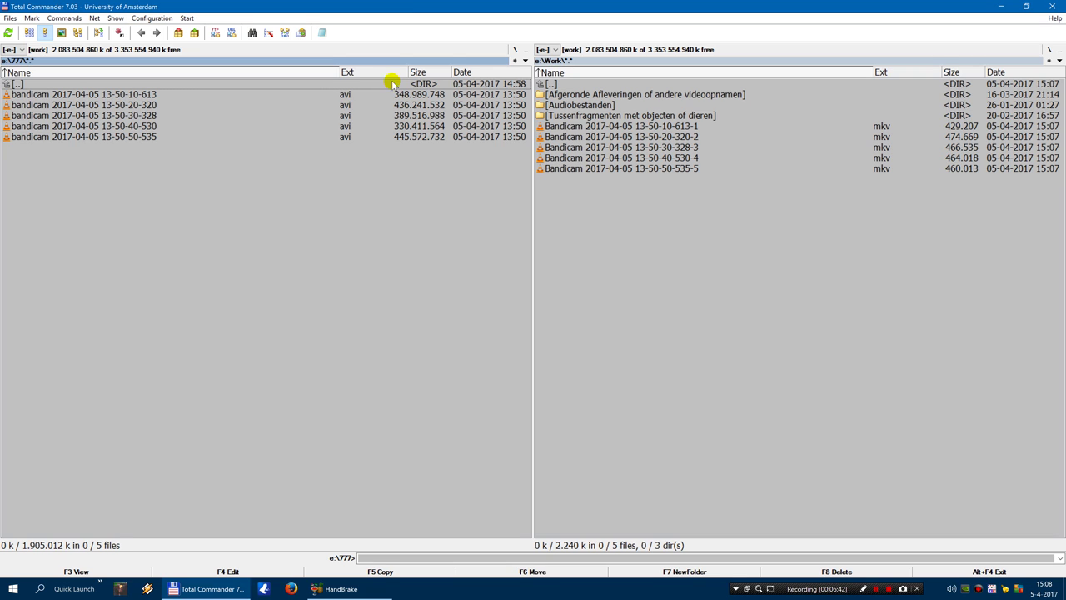
double_click(571, 126)
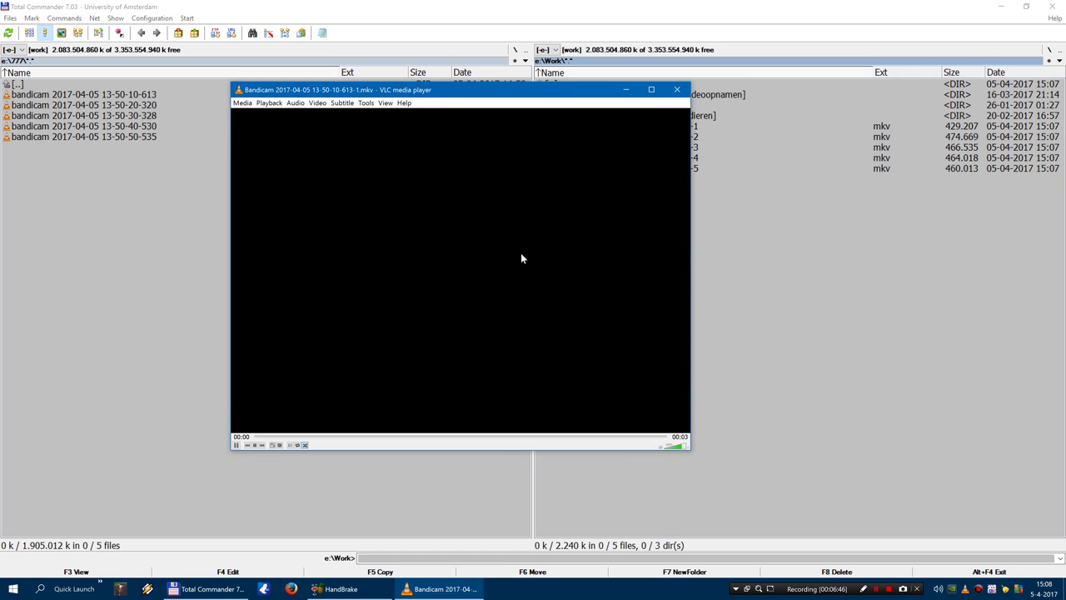
click(676, 90)
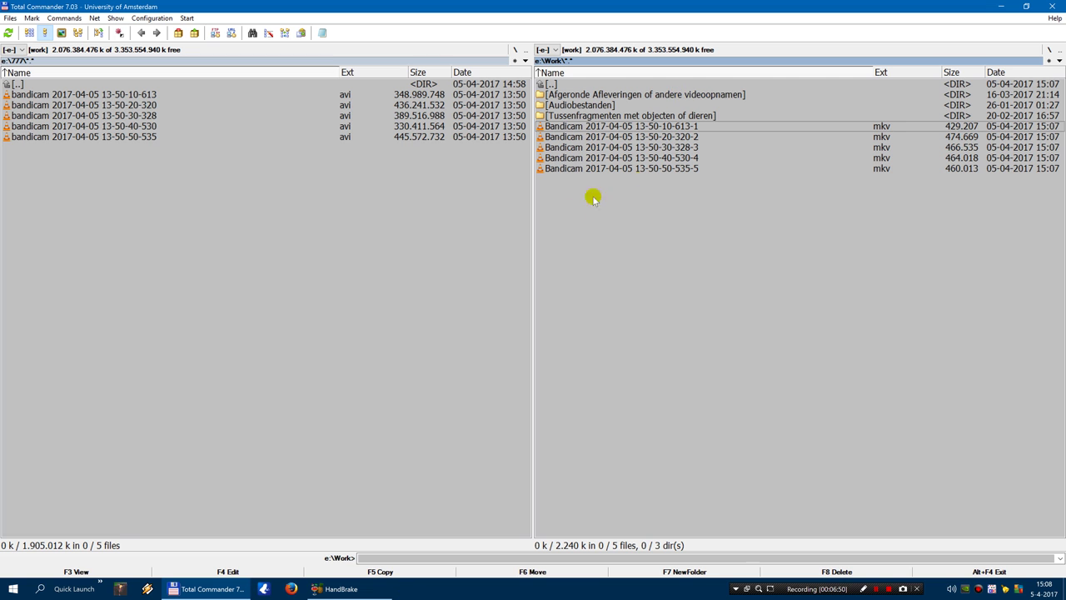
click(1052, 7)
click(301, 589)
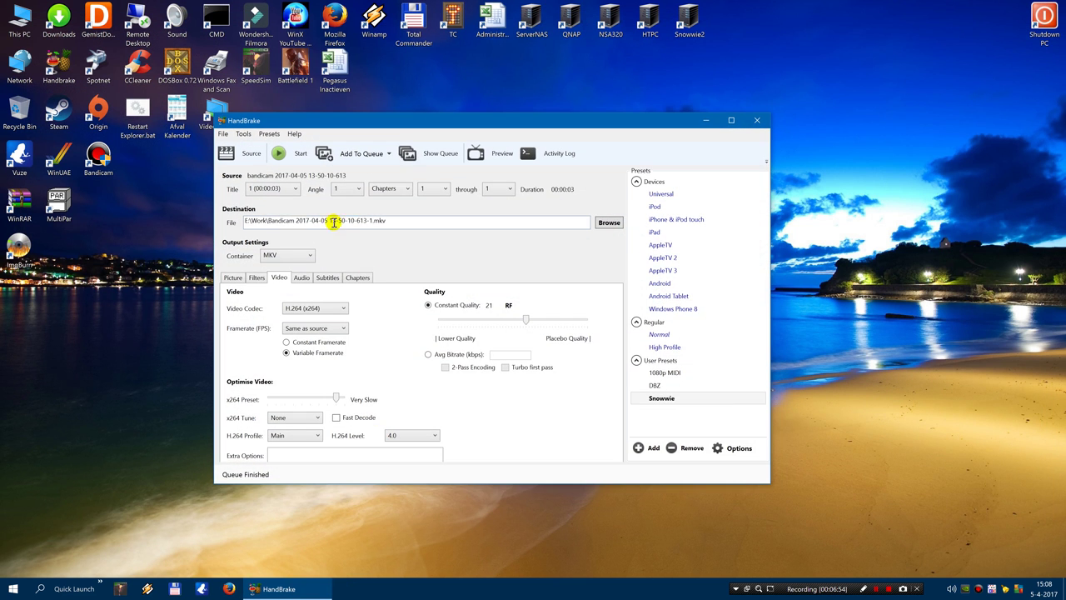
drag(614, 121, 616, 109)
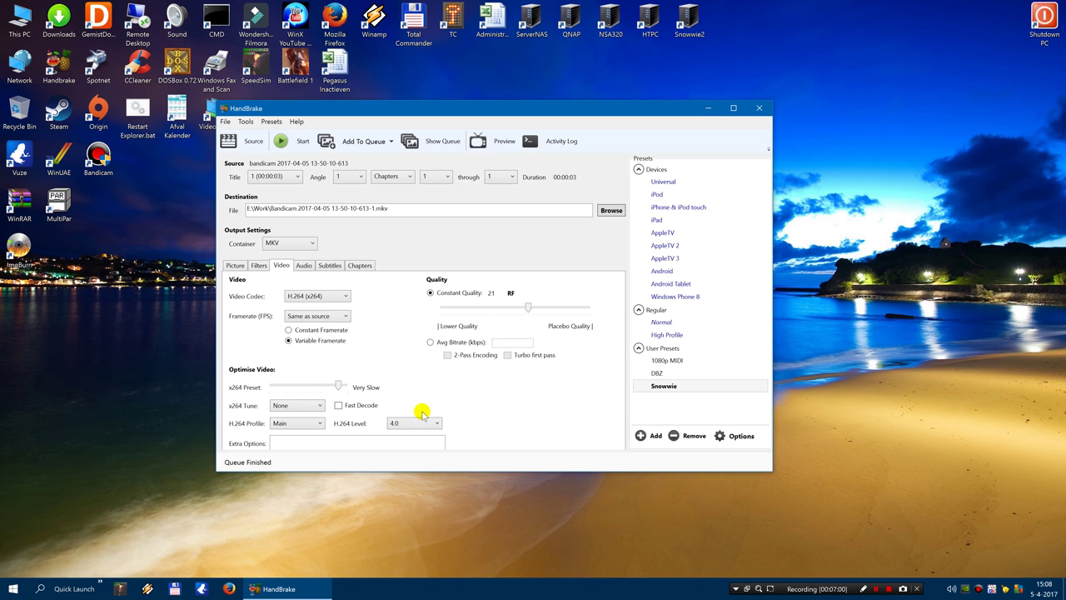
drag(529, 111, 538, 108)
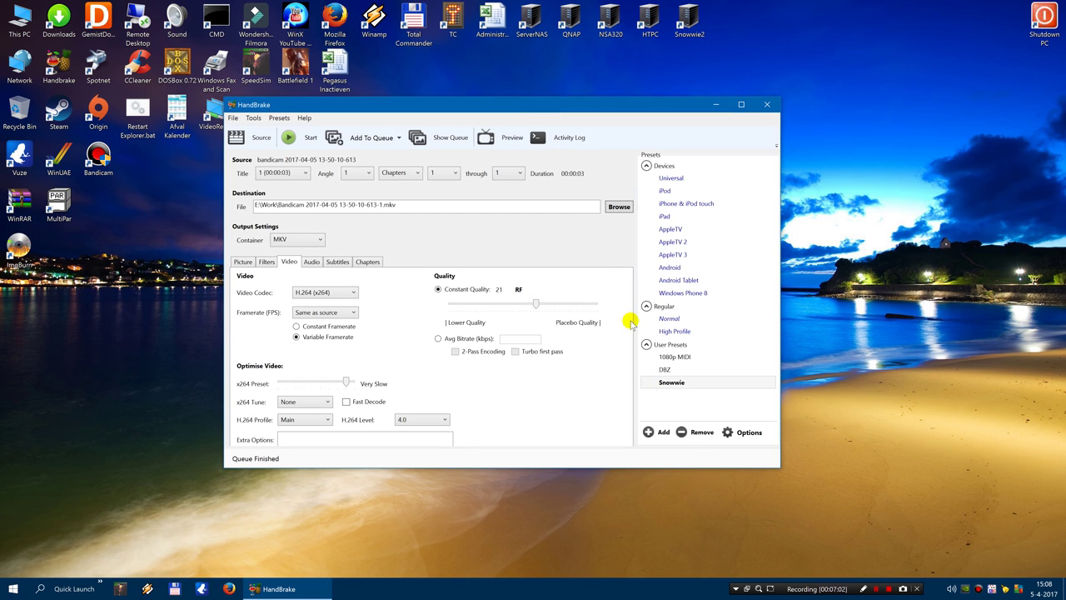